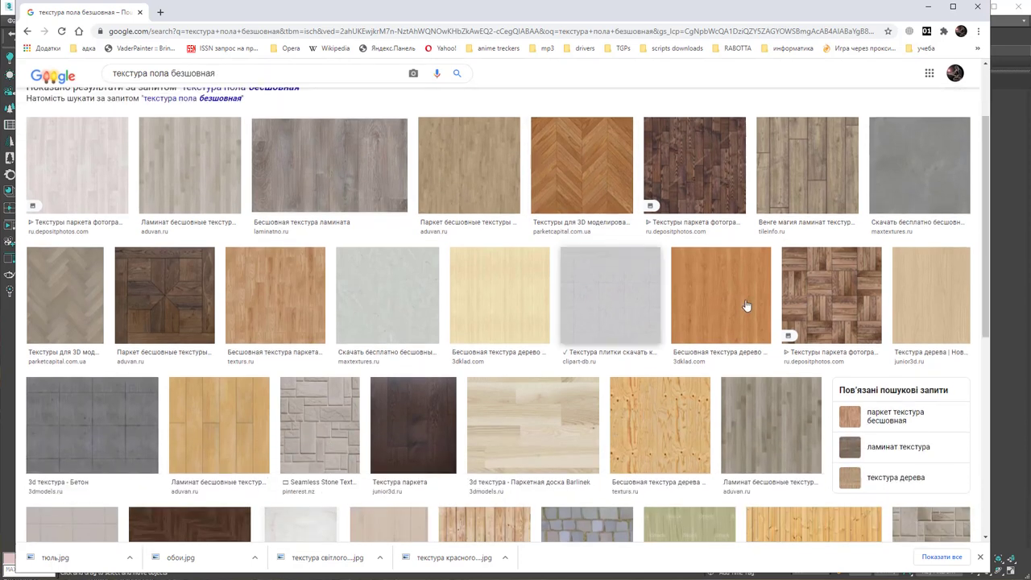
pyautogui.click(818, 304)
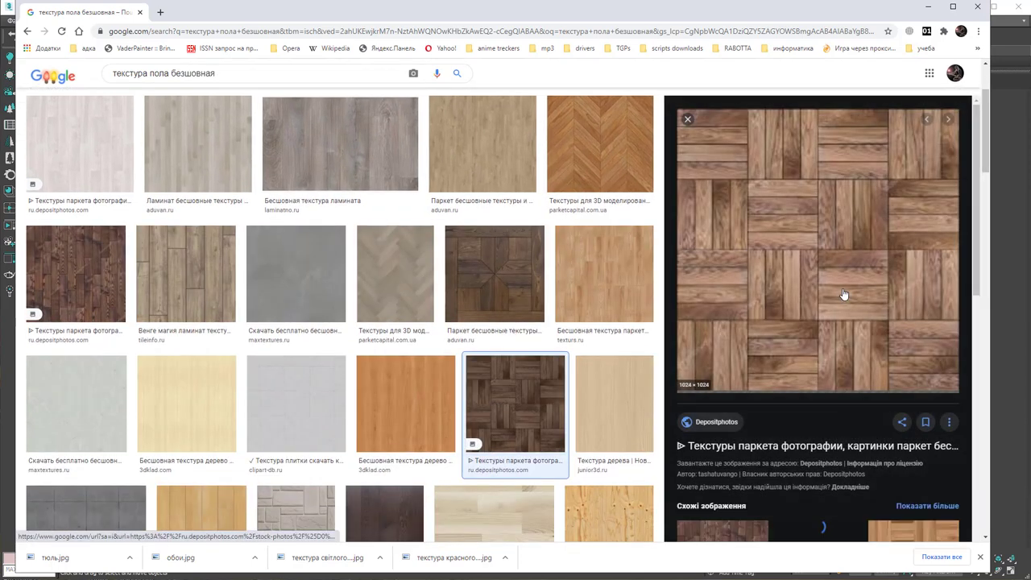
pyautogui.rightClick(783, 229)
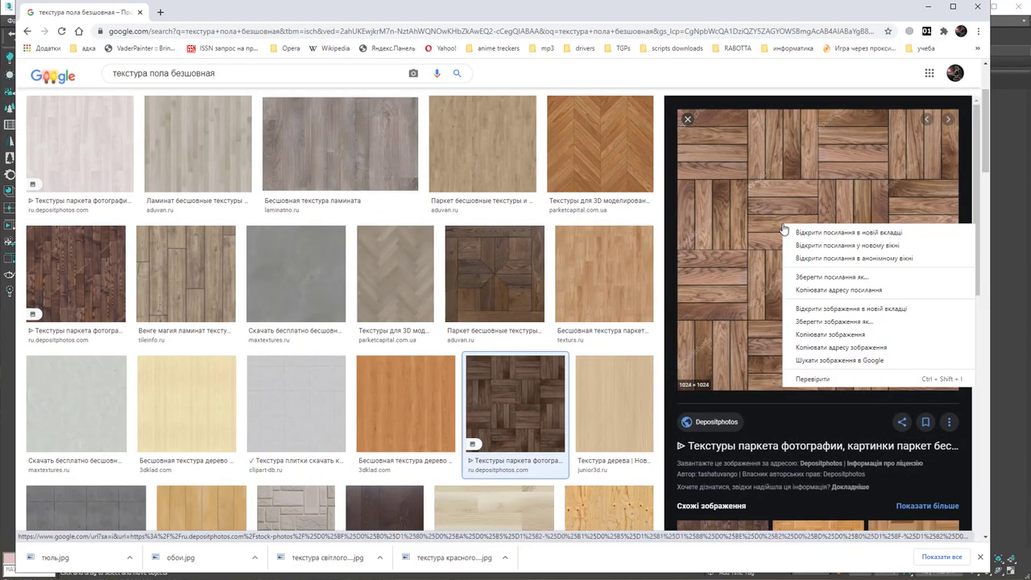
pyautogui.press('Escape')
# Save the beige seamless stone texture from the image results to the desktop as стіни.
pyautogui.scroll(-2, 403, 303)
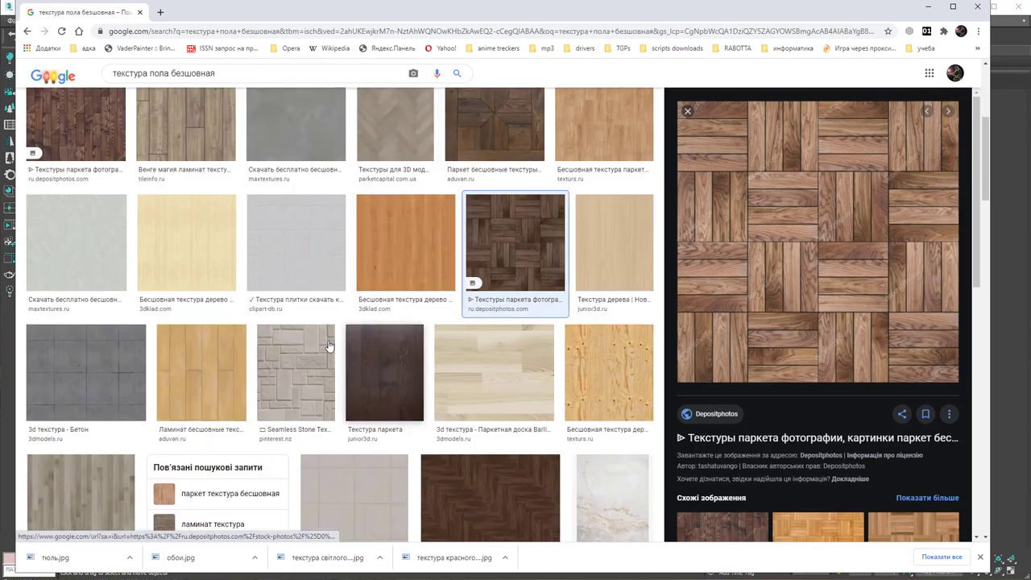
pyautogui.click(295, 372)
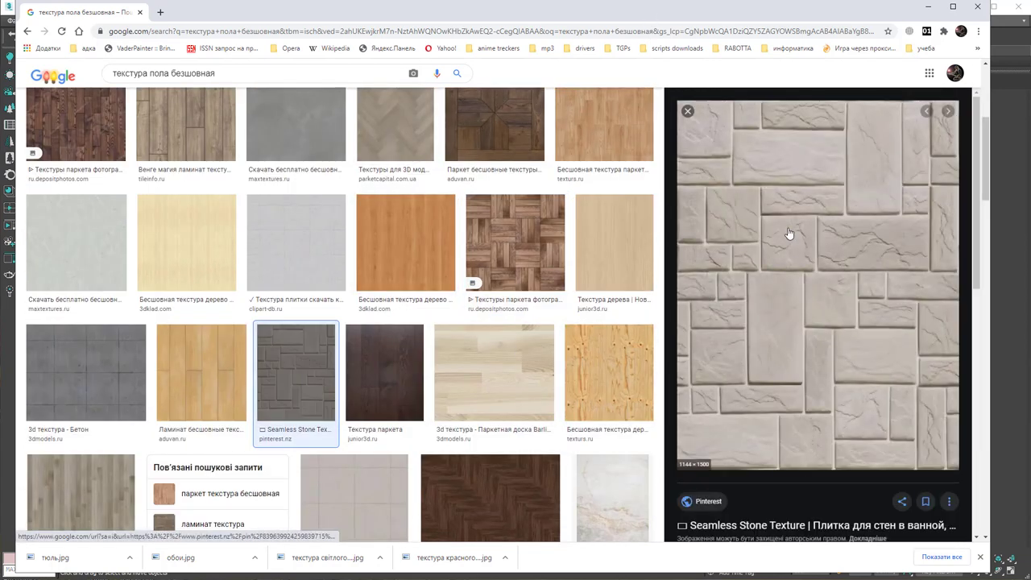
pyautogui.rightClick(789, 231)
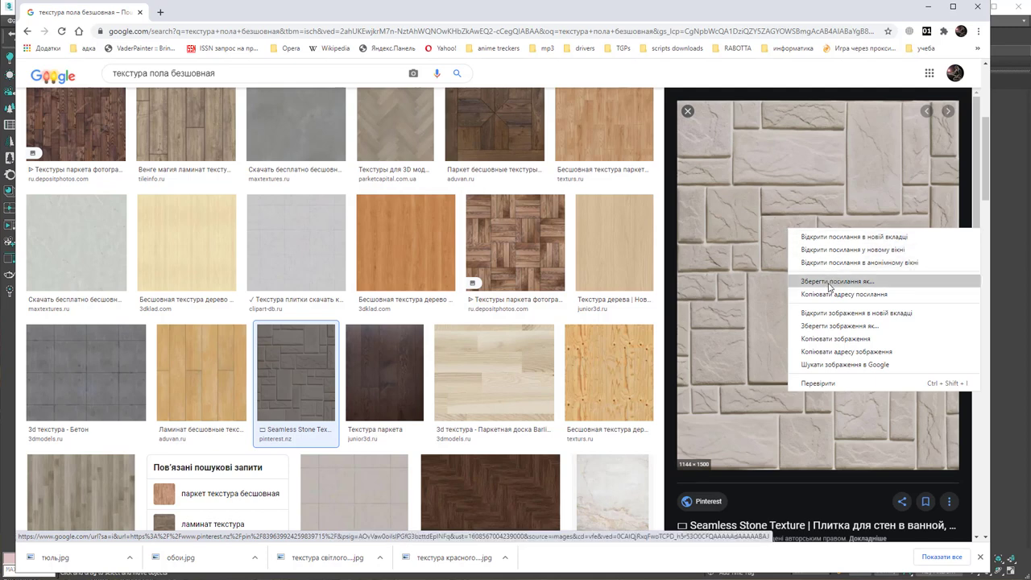
pyautogui.click(838, 325)
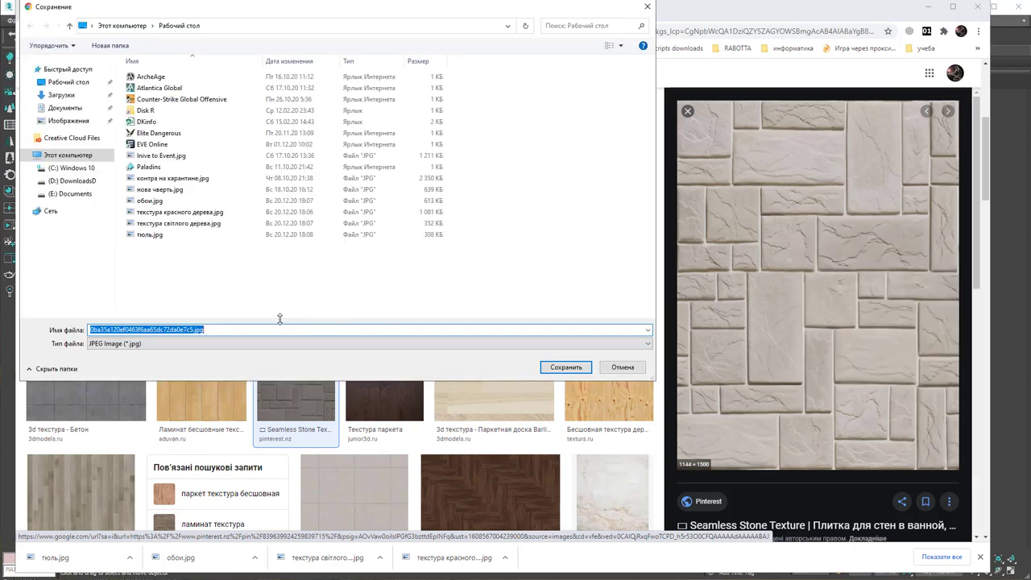
pyautogui.write('ст')
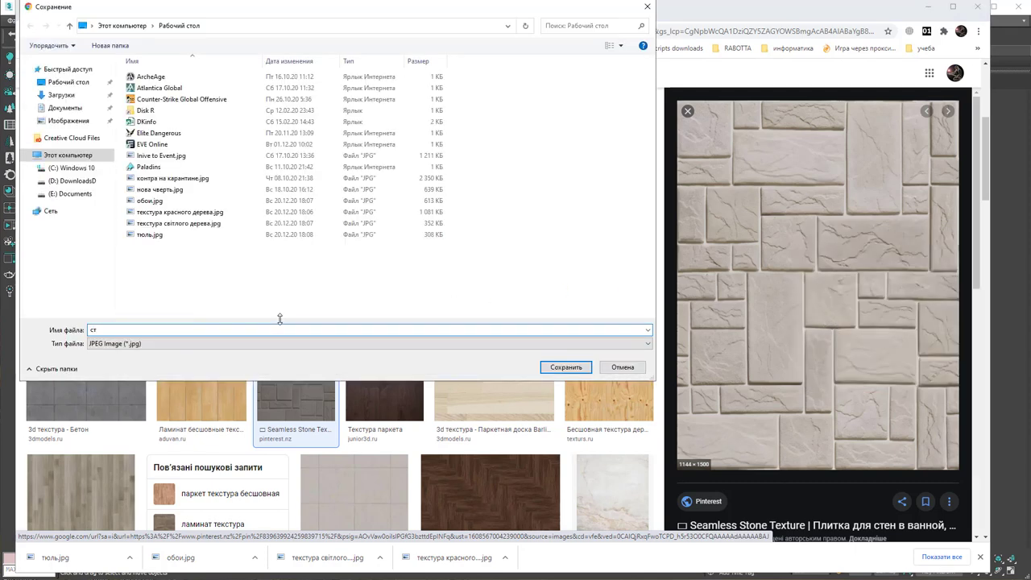
pyautogui.write('іни')
pyautogui.press('Return')
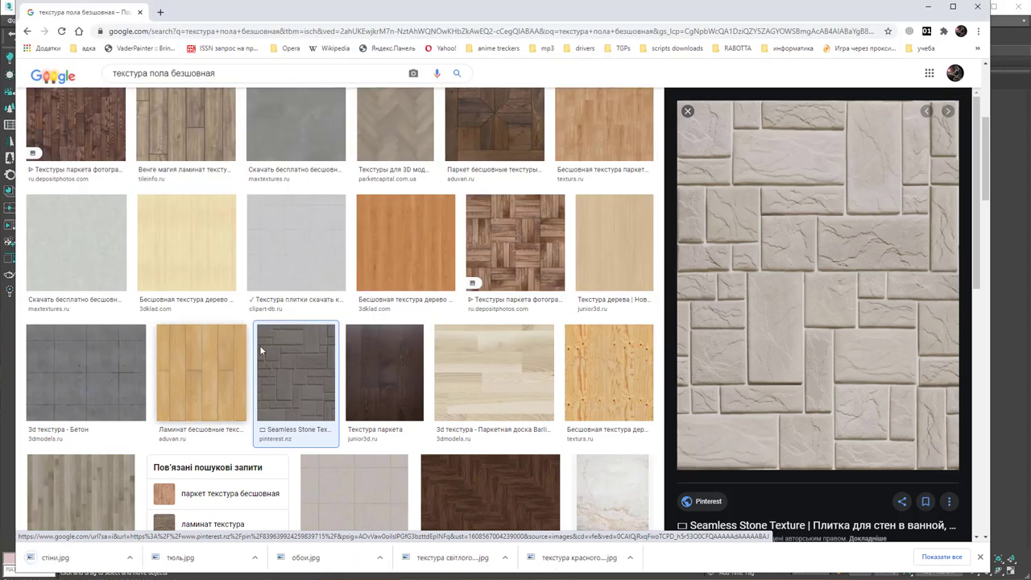
# Find the brown herringbone parquet texture among the image results and save it to the desktop as підлога.
pyautogui.scroll(-3, 321, 337)
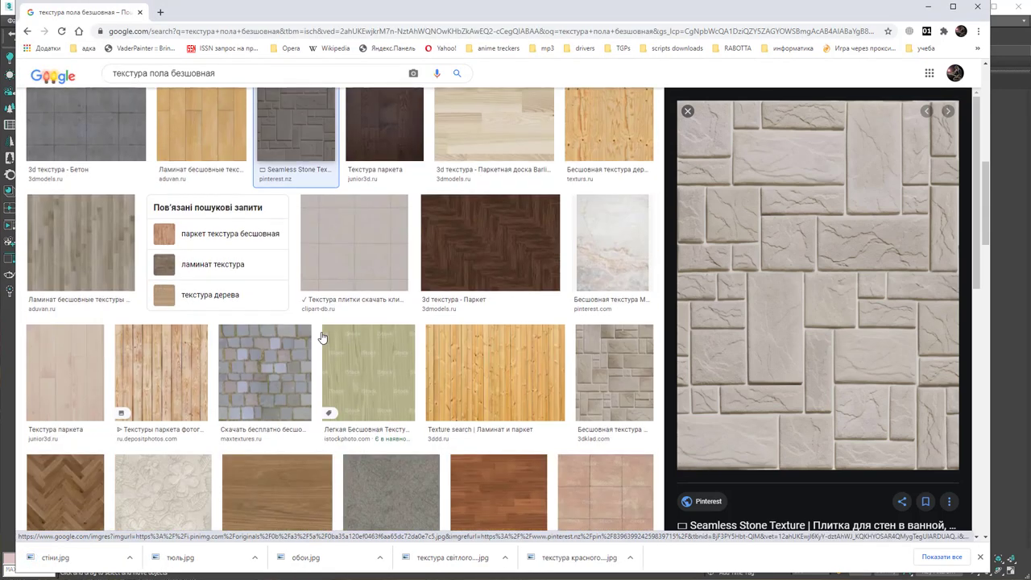
pyautogui.scroll(-2, 322, 337)
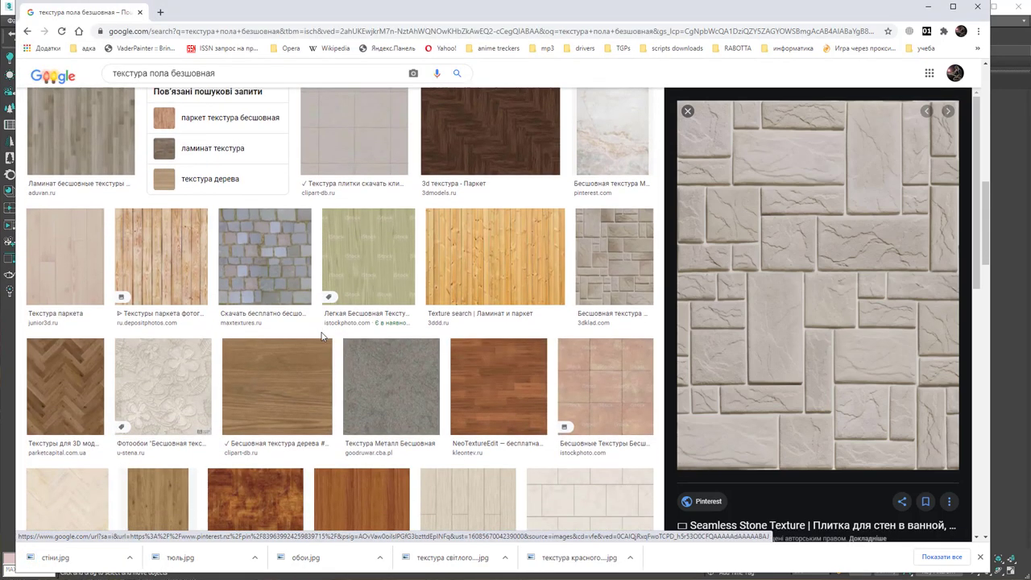
pyautogui.scroll(-1, 322, 336)
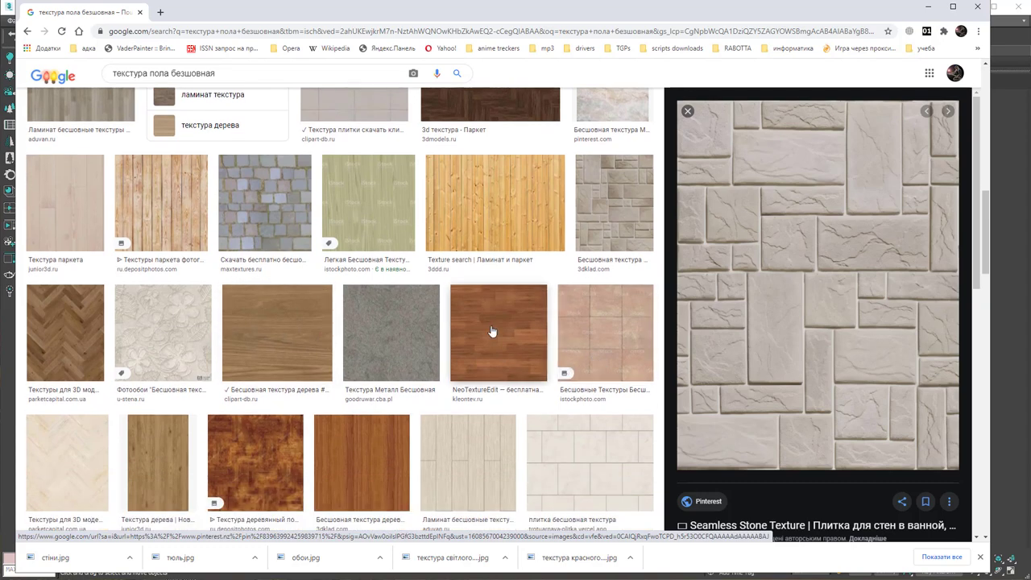
pyautogui.scroll(-1, 84, 318)
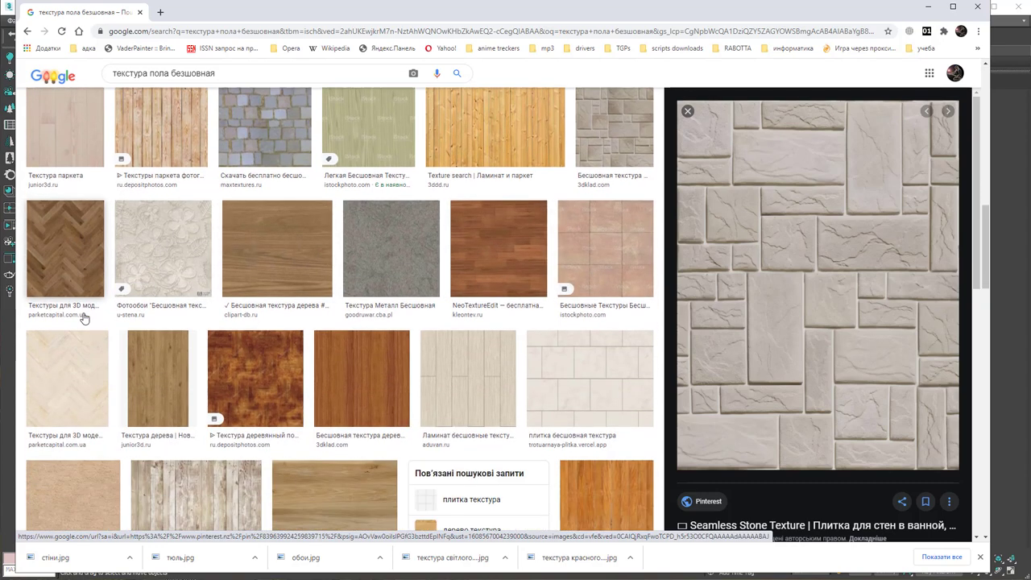
pyautogui.scroll(-2, 84, 318)
pyautogui.scroll(3, 80, 311)
pyautogui.click(70, 294)
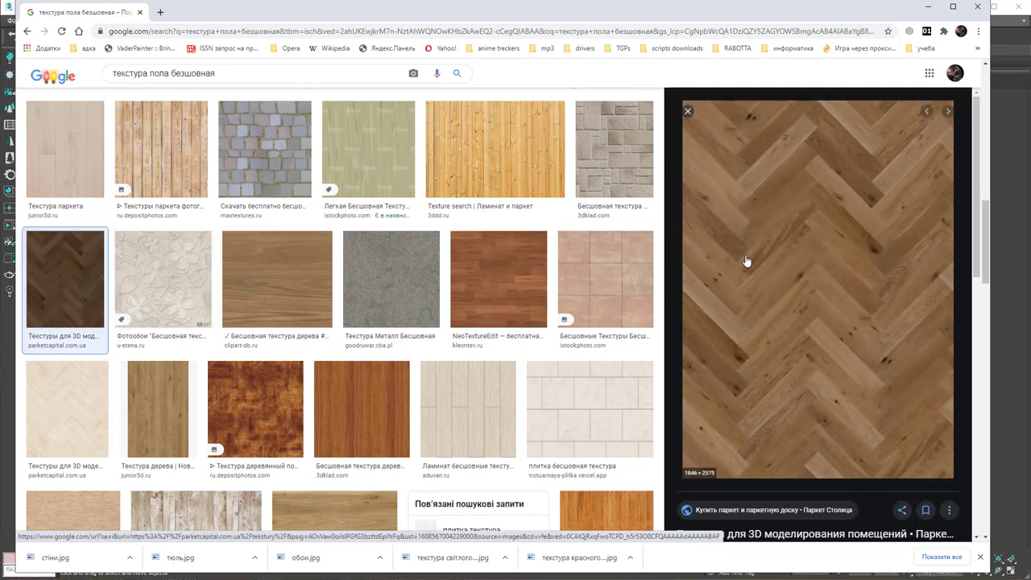
pyautogui.rightClick(771, 252)
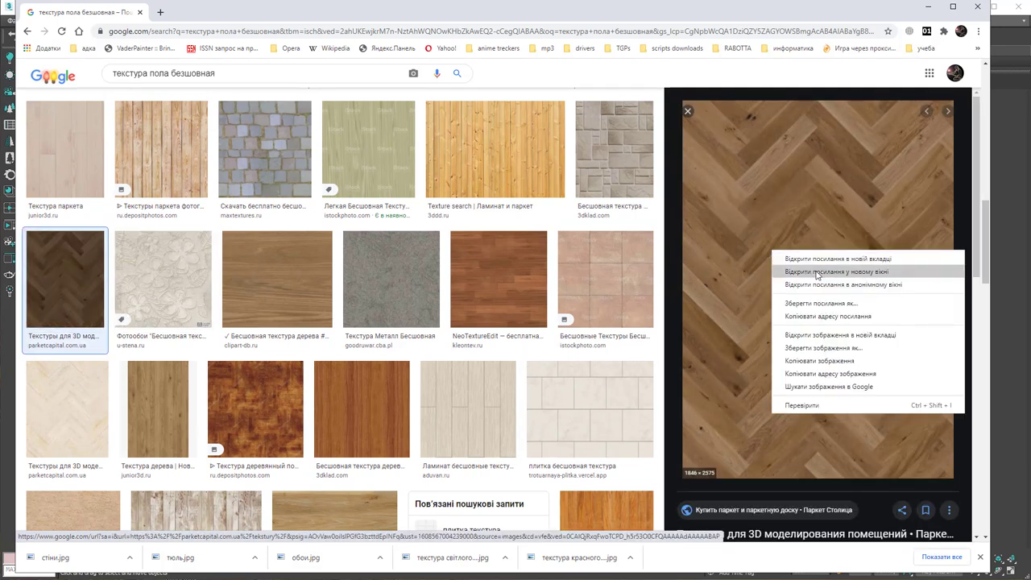
pyautogui.click(819, 348)
pyautogui.write('підлога')
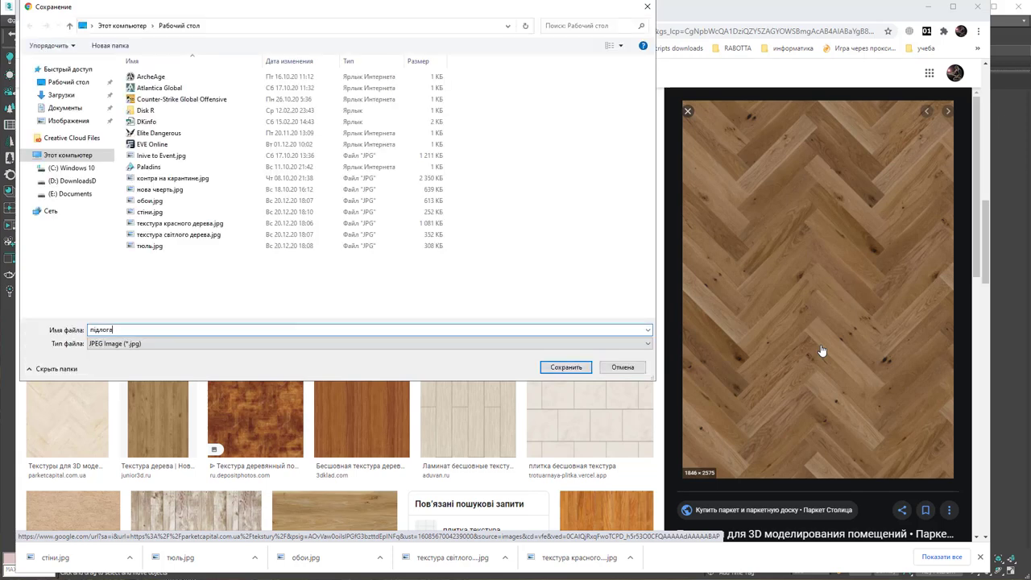
pyautogui.press('Return')
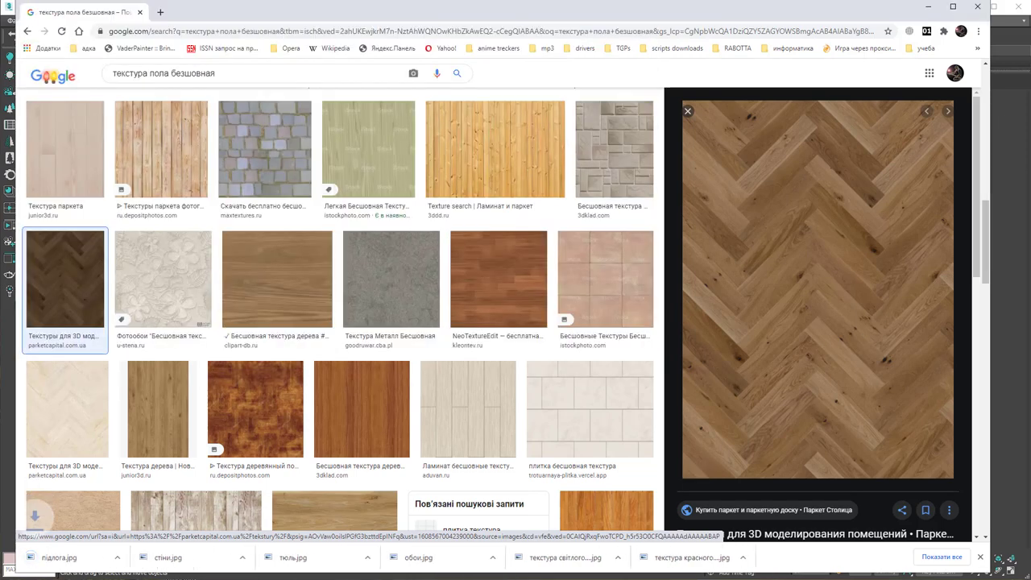
# Switch to 3ds Max and apply підлога.jpg from the desktop folder to the floor and стіни.jpg to the walls.
pyautogui.click(930, 9)
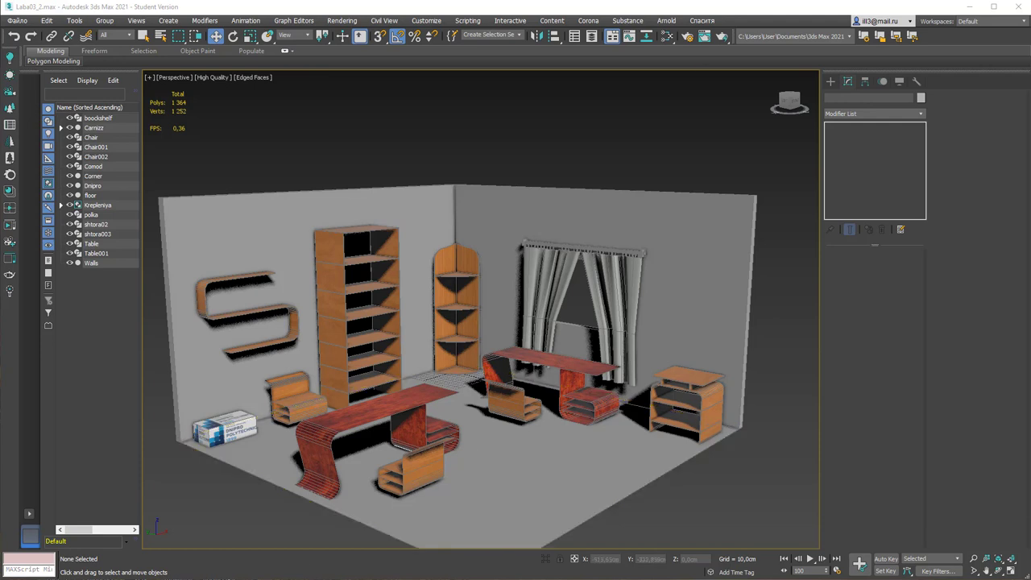
pyautogui.hotkey('alt', 'Tab')
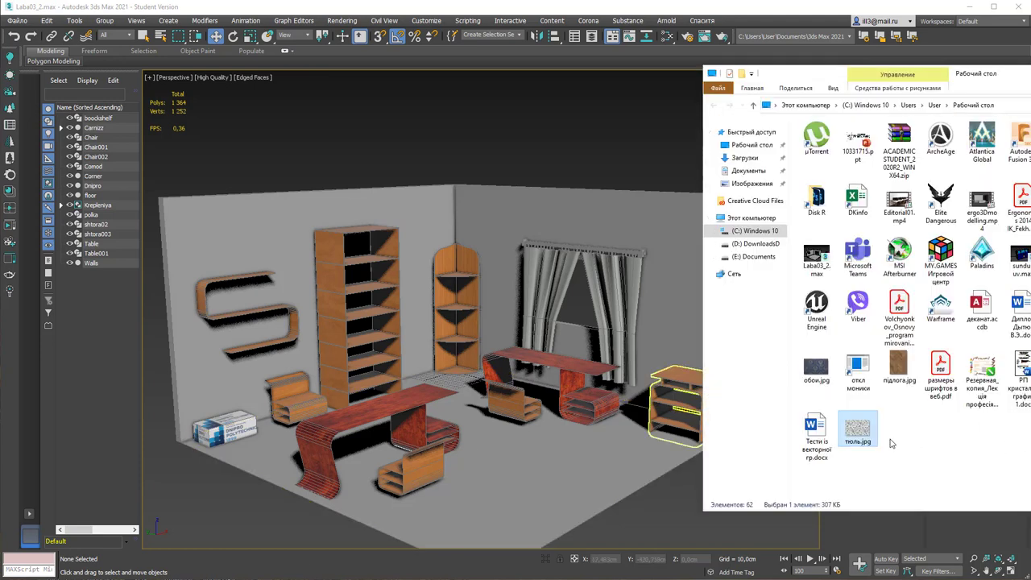
pyautogui.moveTo(899, 367); pyautogui.dragTo(570, 481)
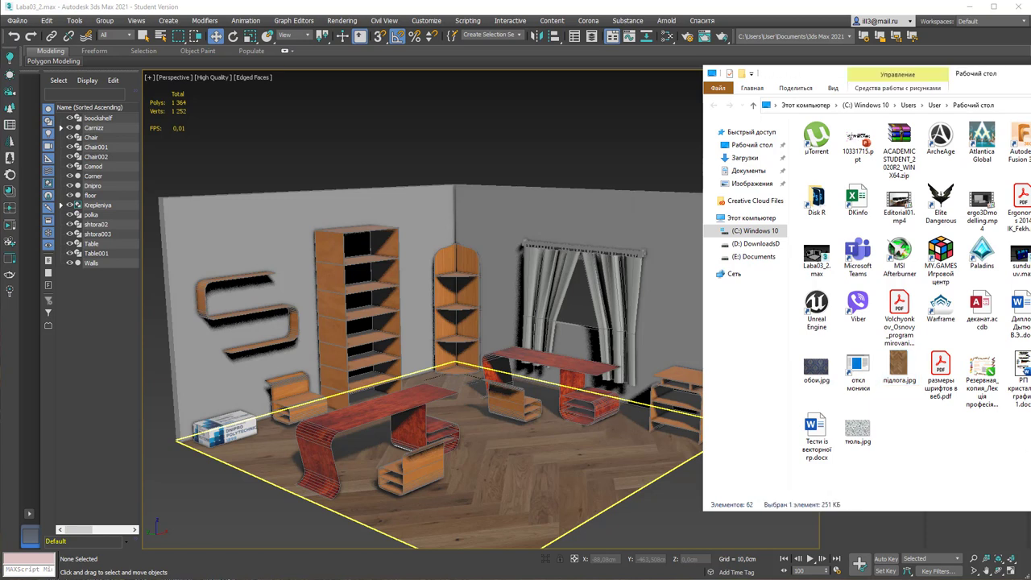
pyautogui.moveTo(584, 270); pyautogui.dragTo(572, 215)
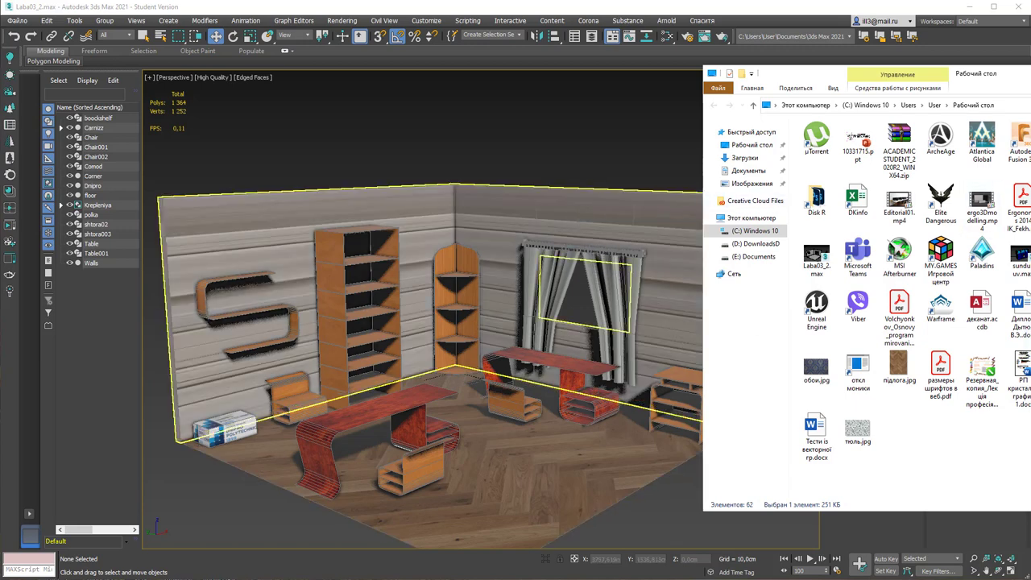
pyautogui.hotkey('alt', 'Tab')
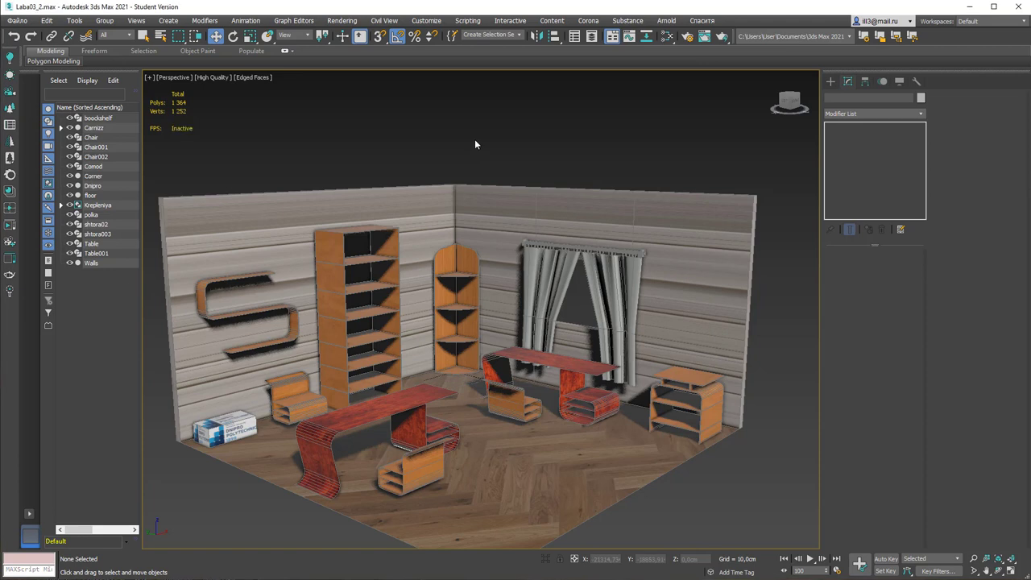
# Set the U and V tiling of the floor's UVW Map modifier to 5.
pyautogui.scroll(3, 501, 376)
pyautogui.scroll(1, 501, 376)
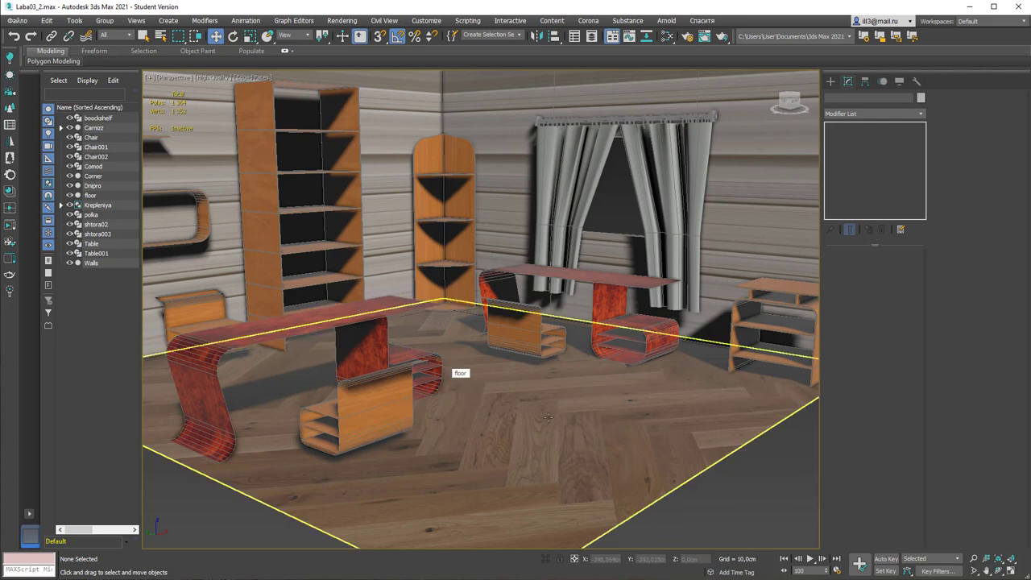
pyautogui.click(492, 398)
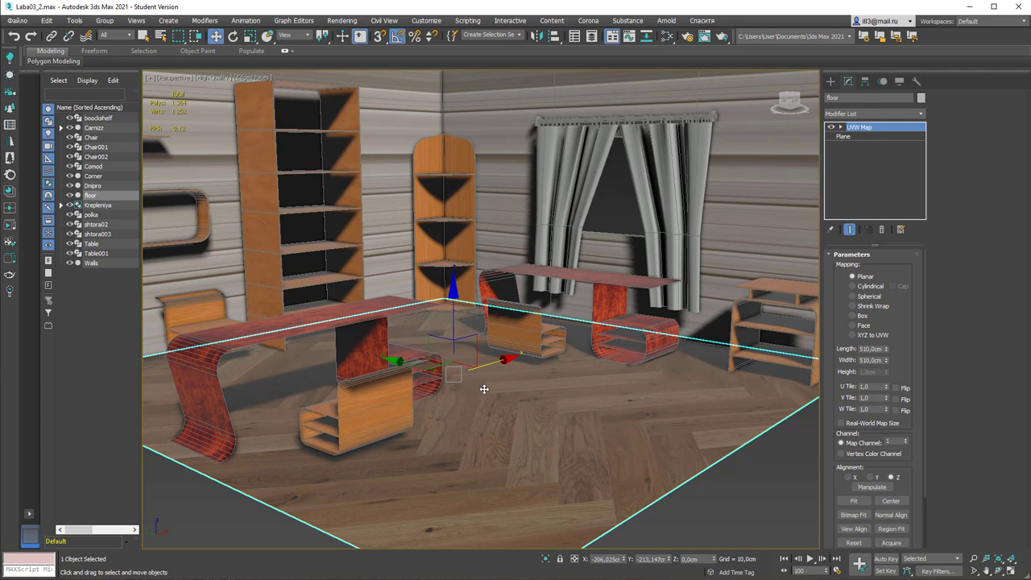
pyautogui.press('q')
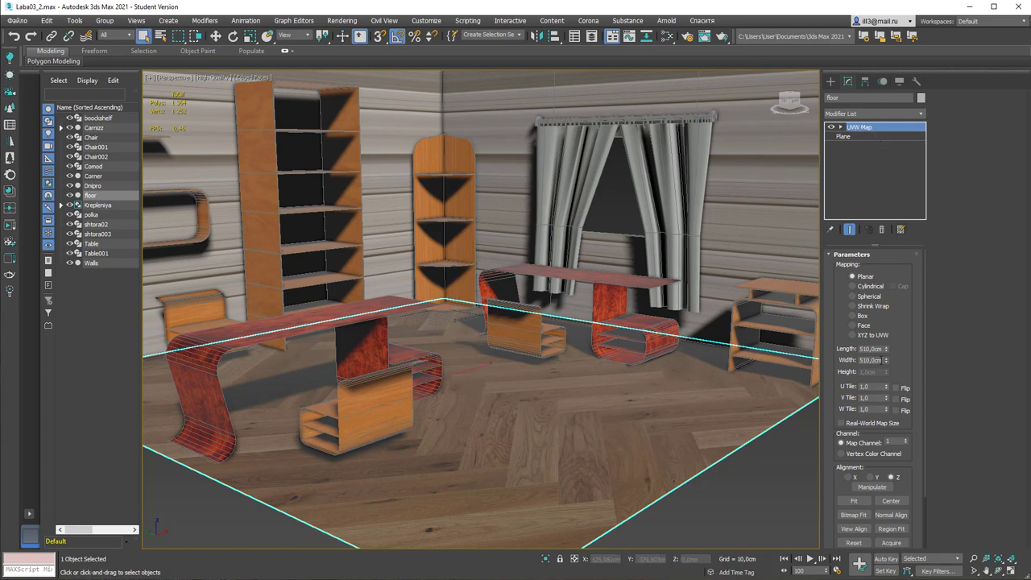
pyautogui.doubleClick(874, 386)
pyautogui.click(876, 387)
pyautogui.press('Tab')
pyautogui.click(874, 388)
pyautogui.write('5')
pyautogui.click(875, 398)
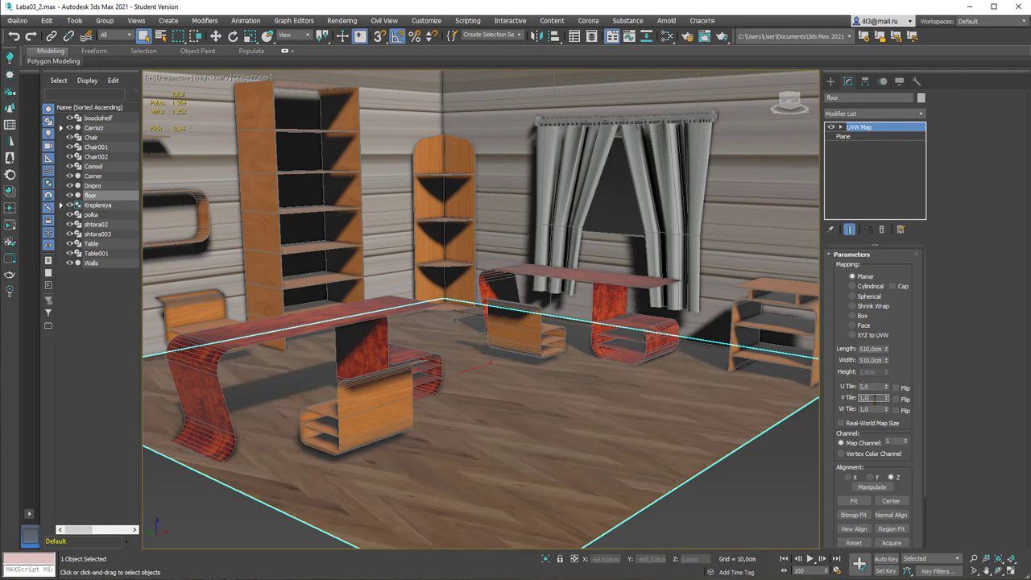
pyautogui.write('5')
pyautogui.click(873, 387)
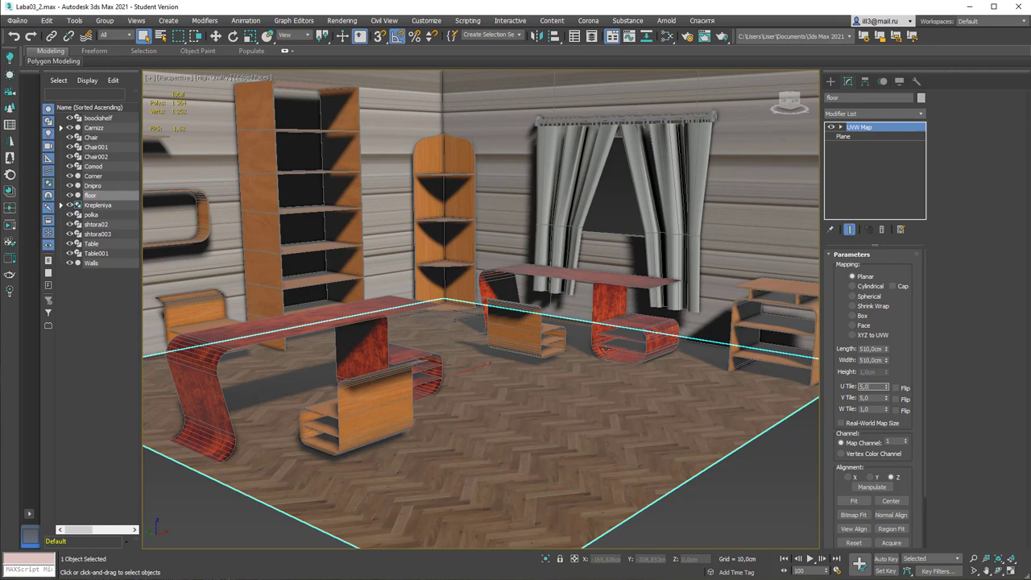
pyautogui.click(739, 167)
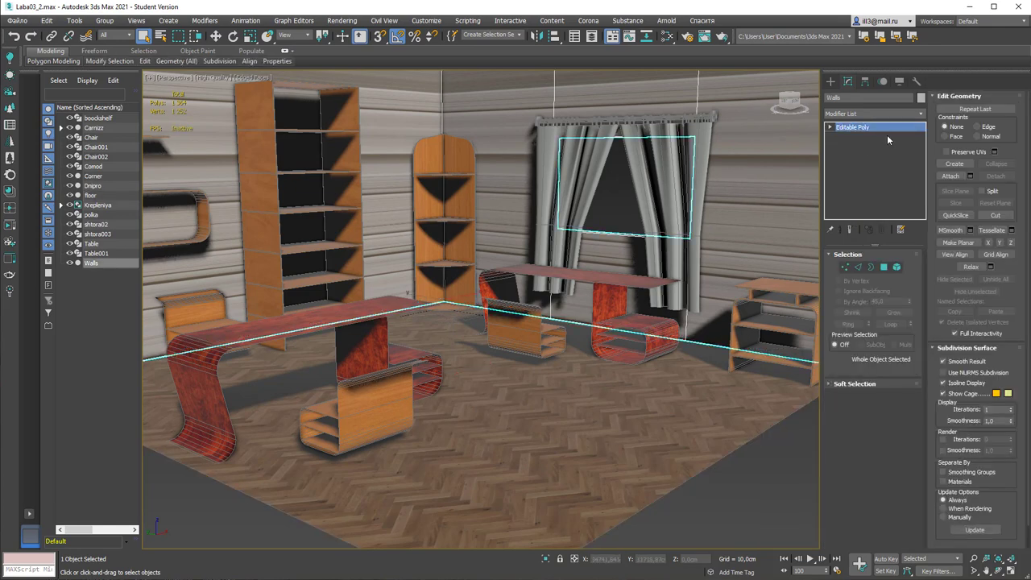
pyautogui.click(701, 403)
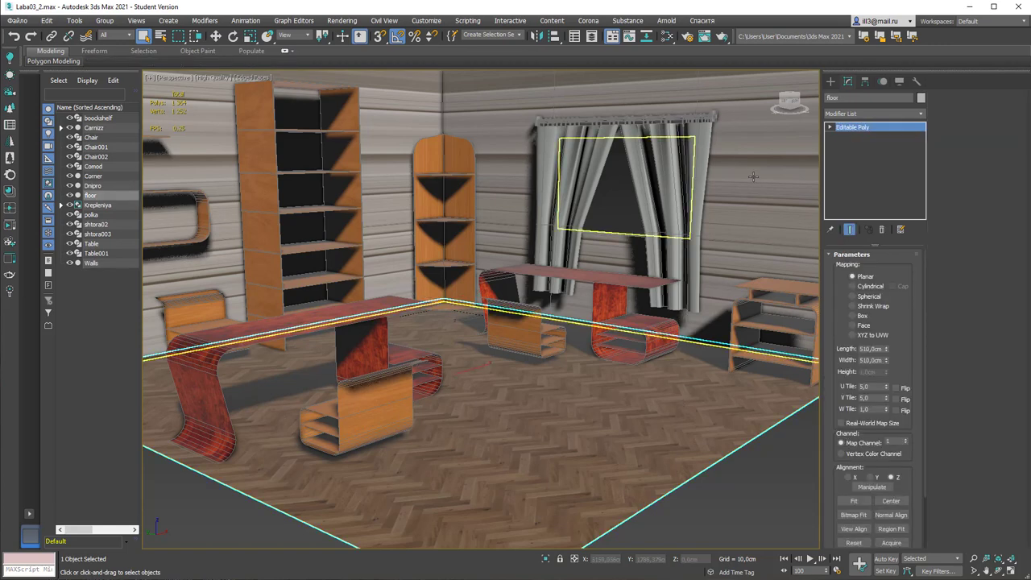
pyautogui.click(753, 176)
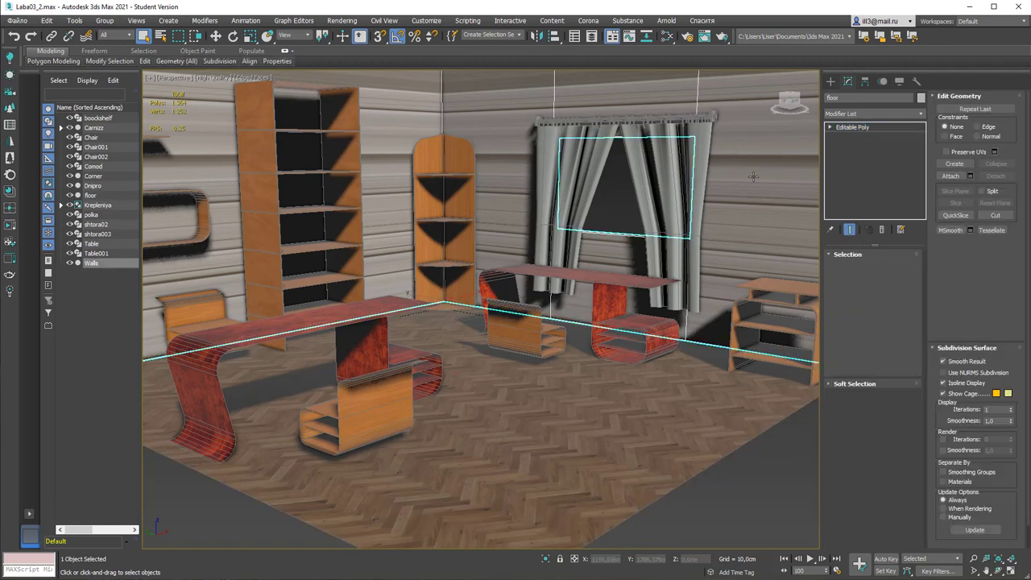
pyautogui.click(673, 376)
# Add a UVW Map modifier to the walls and set its mapping type to Box.
pyautogui.click(696, 243)
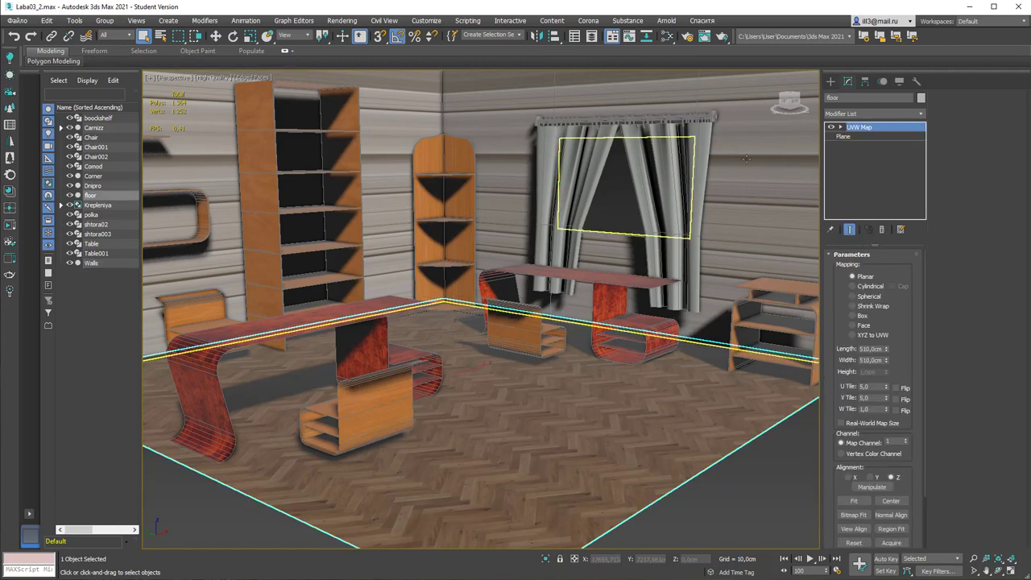
pyautogui.click(918, 113)
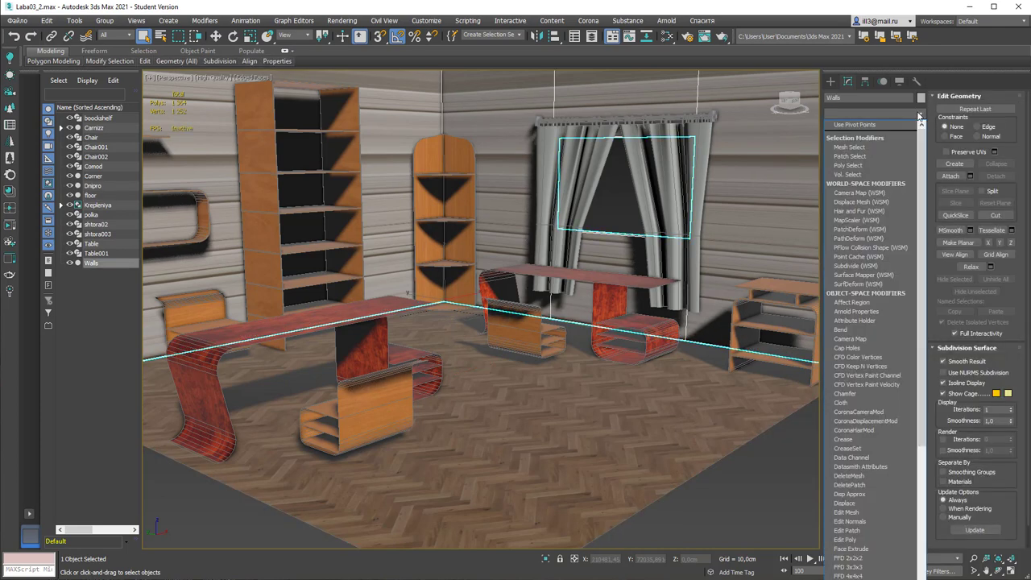
pyautogui.scroll(-15, 918, 115)
pyautogui.scroll(-2, 919, 115)
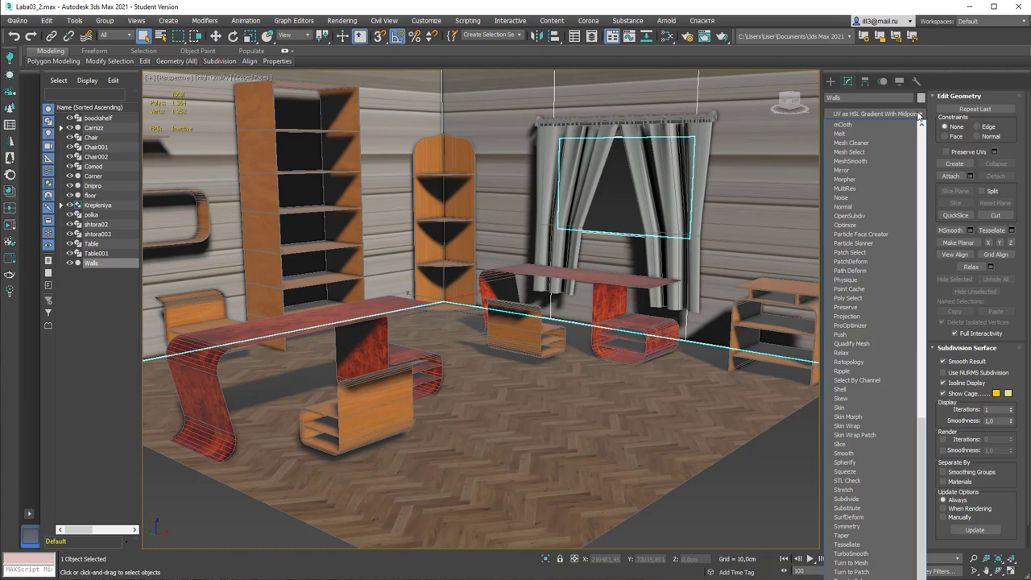
pyautogui.scroll(-1, 919, 115)
pyautogui.click(919, 116)
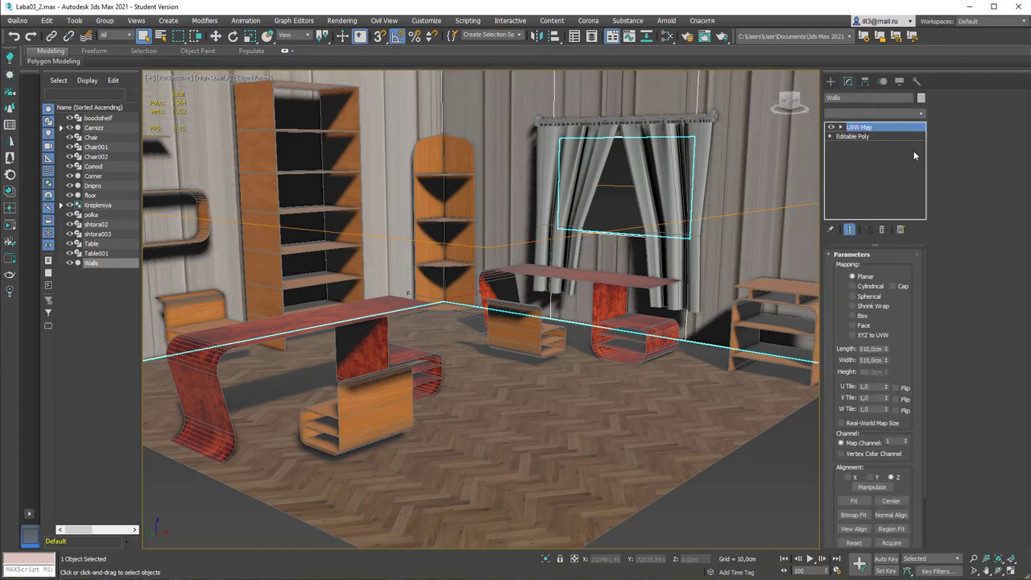
pyautogui.click(853, 316)
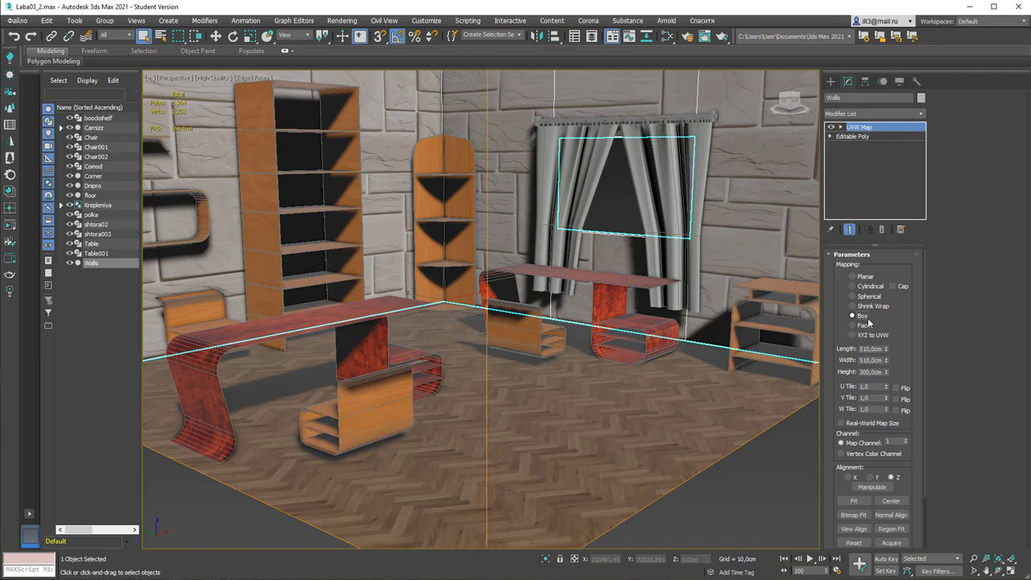
# Set the U and V tiling of the walls' UVW Map modifier to 5 and deselect the walls.
pyautogui.doubleClick(875, 387)
pyautogui.write('5')
pyautogui.press('Tab')
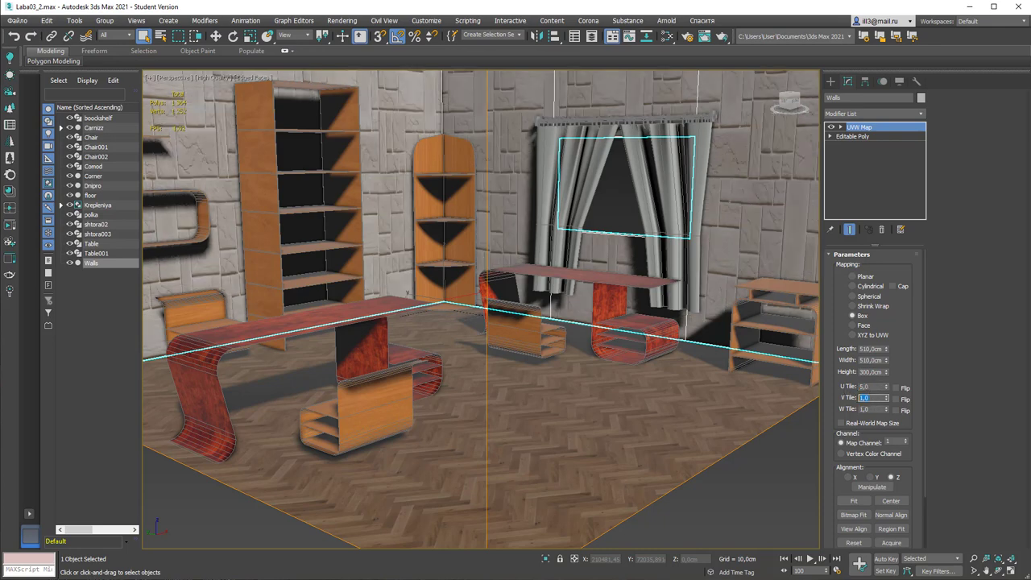
pyautogui.write('5')
pyautogui.click(872, 388)
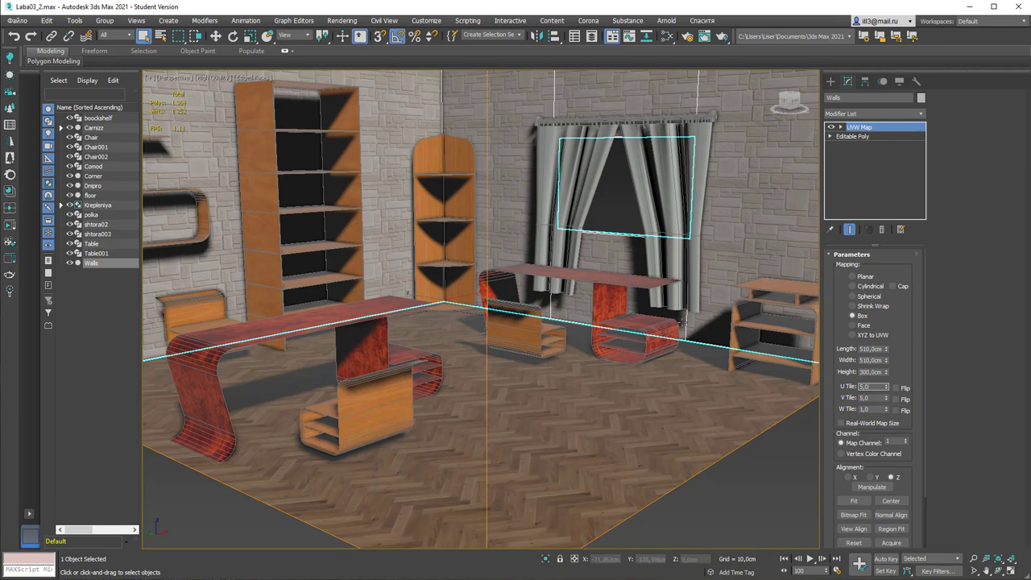
pyautogui.click(750, 500)
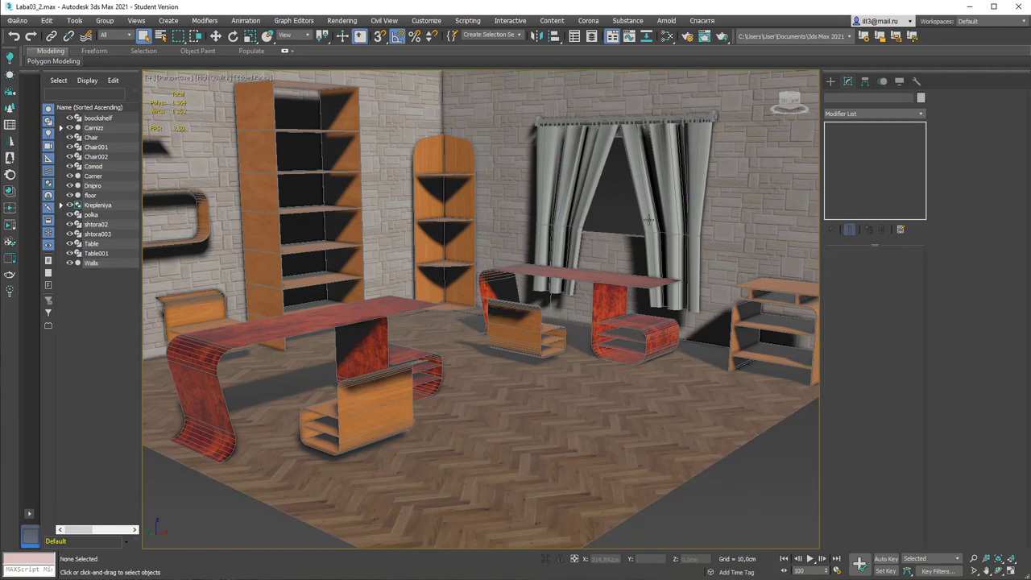
# Set the U and V tiling of the front red table's UVW Map modifier to 3.
pyautogui.click(306, 324)
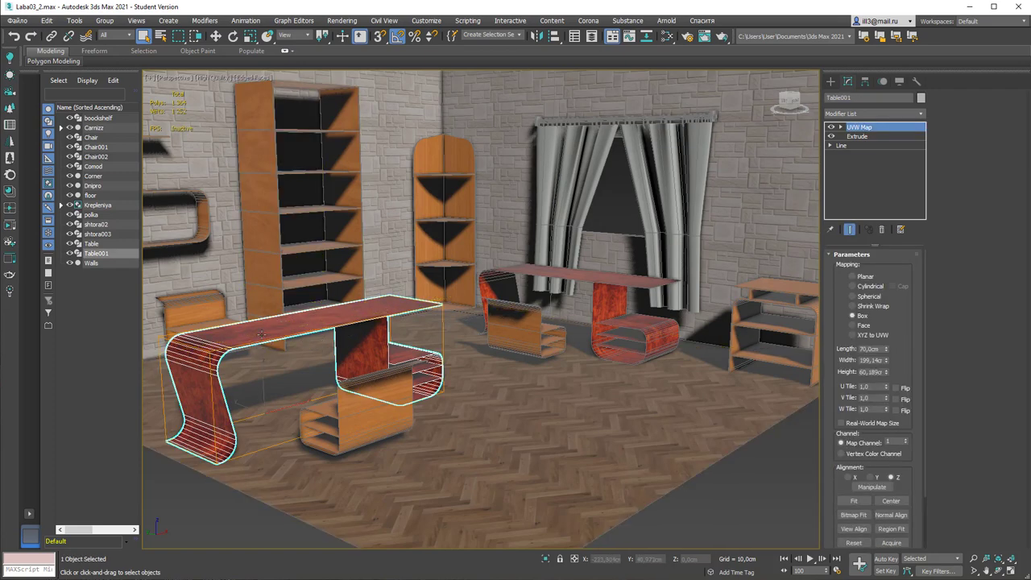
pyautogui.click(878, 386)
pyautogui.press('Return')
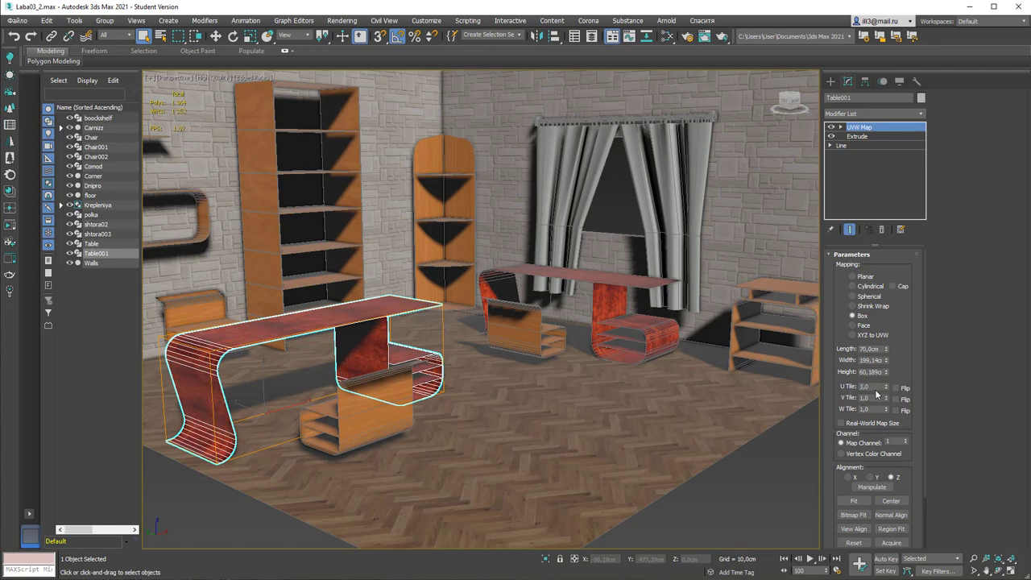
pyautogui.click(869, 398)
pyautogui.write('3')
pyautogui.press('Return')
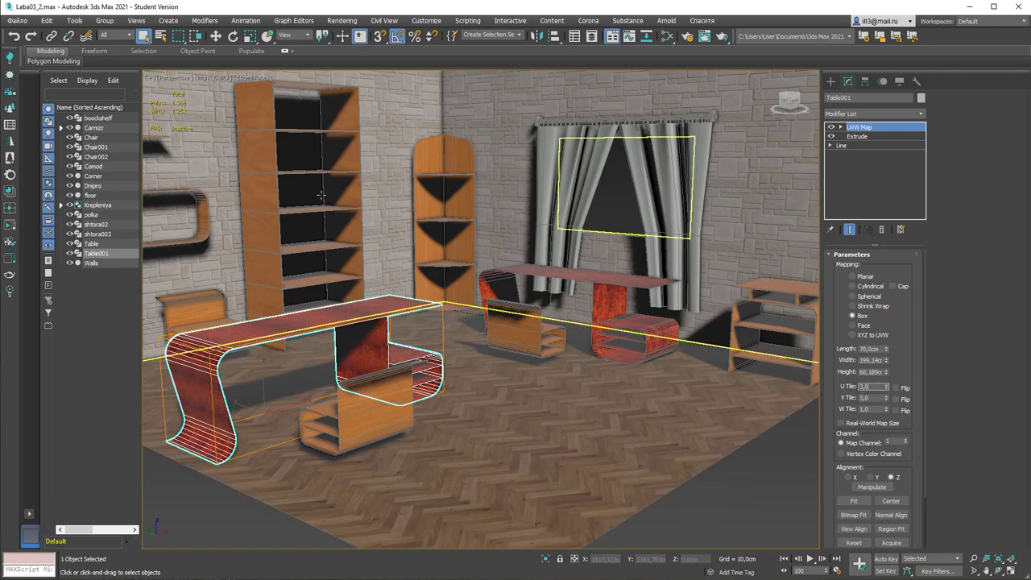
# Add a UVW Map modifier to both curtains together, with Box mapping and a U tiling of about 1.46.
pyautogui.click(559, 147)
pyautogui.keyDown('ctrl'); pyautogui.click(640, 161); pyautogui.keyUp('ctrl')
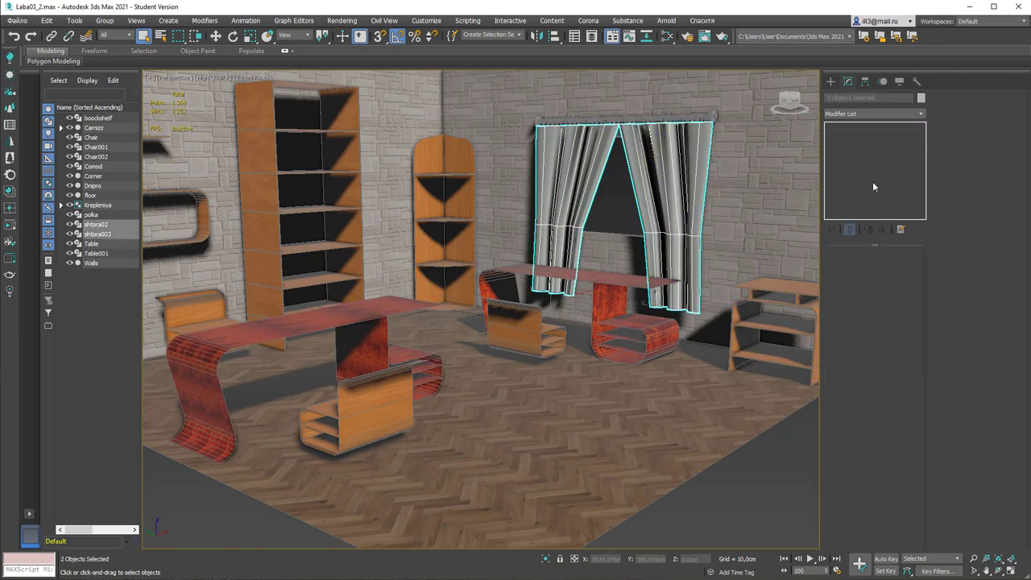
pyautogui.click(920, 115)
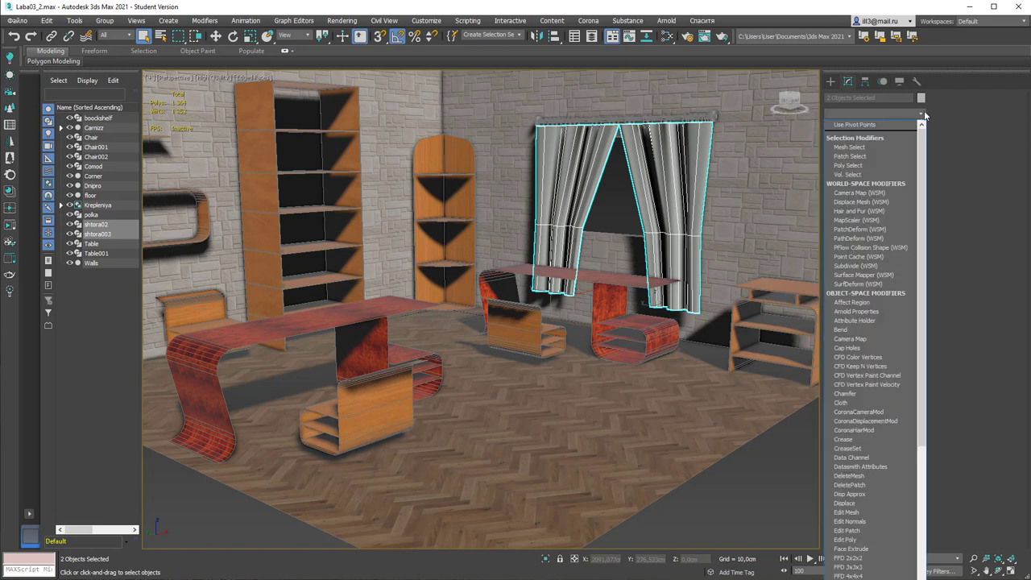
pyautogui.write('uvw')
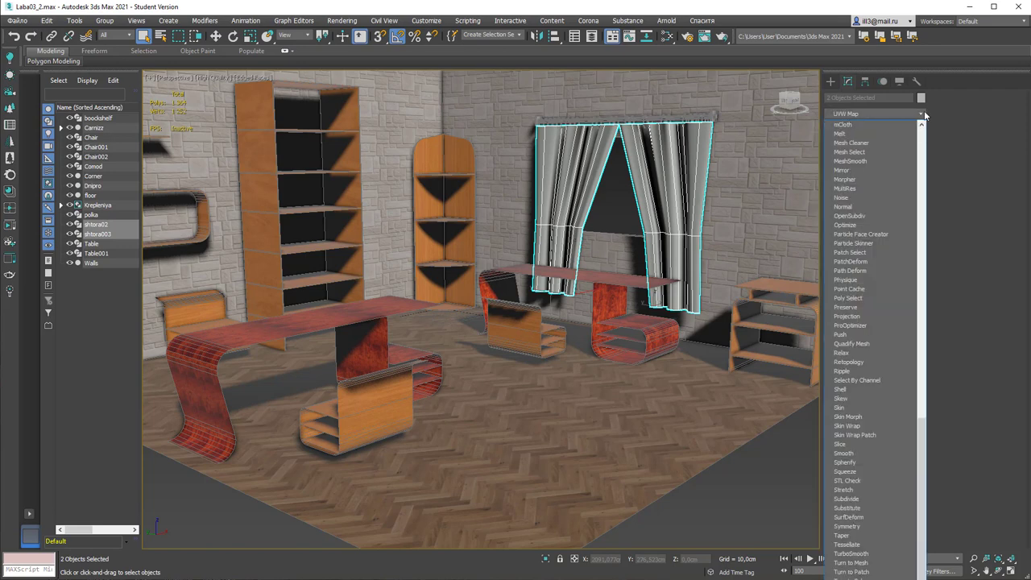
pyautogui.press('Return')
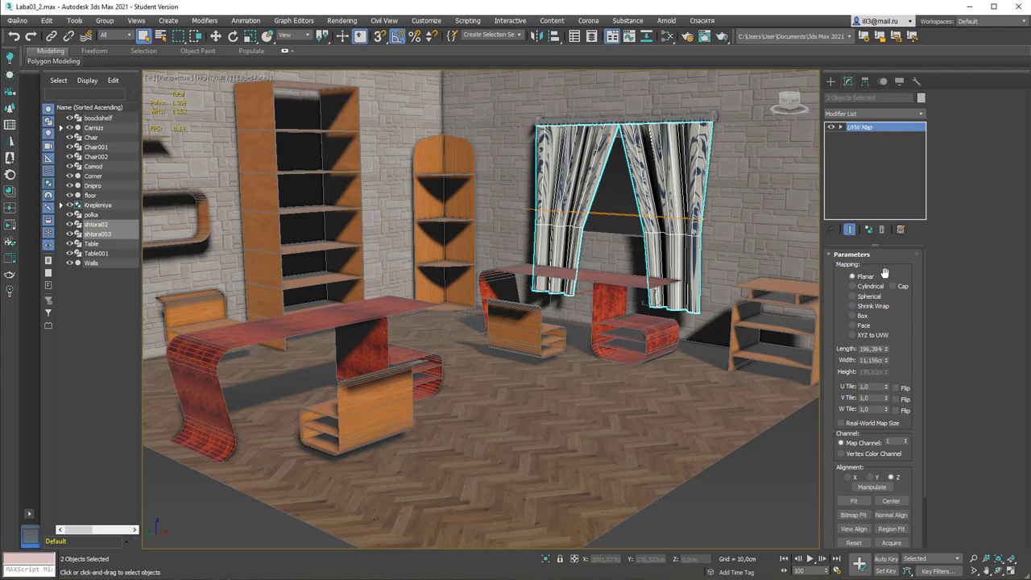
pyautogui.click(854, 316)
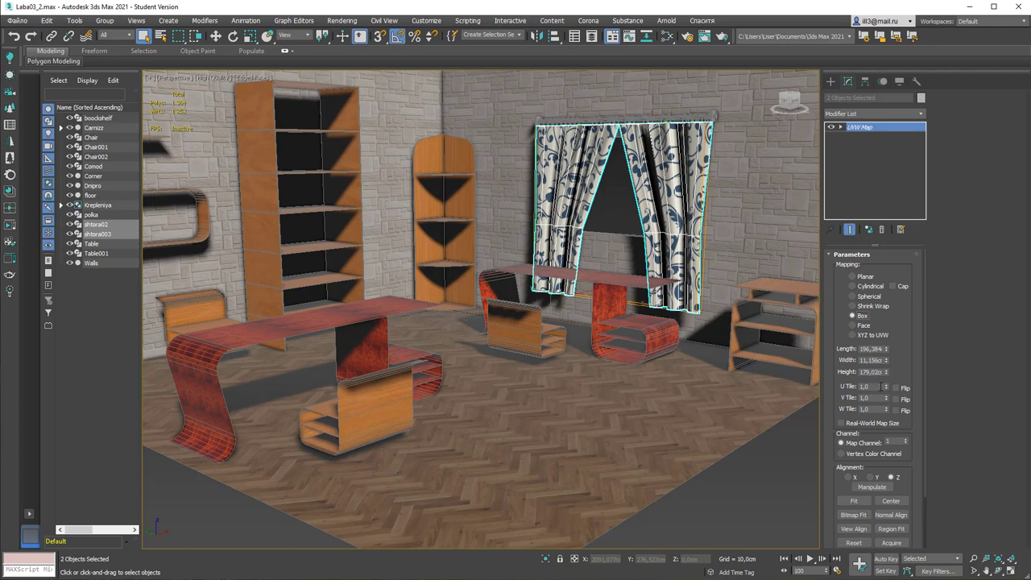
pyautogui.moveTo(887, 389); pyautogui.dragTo(889, 360)
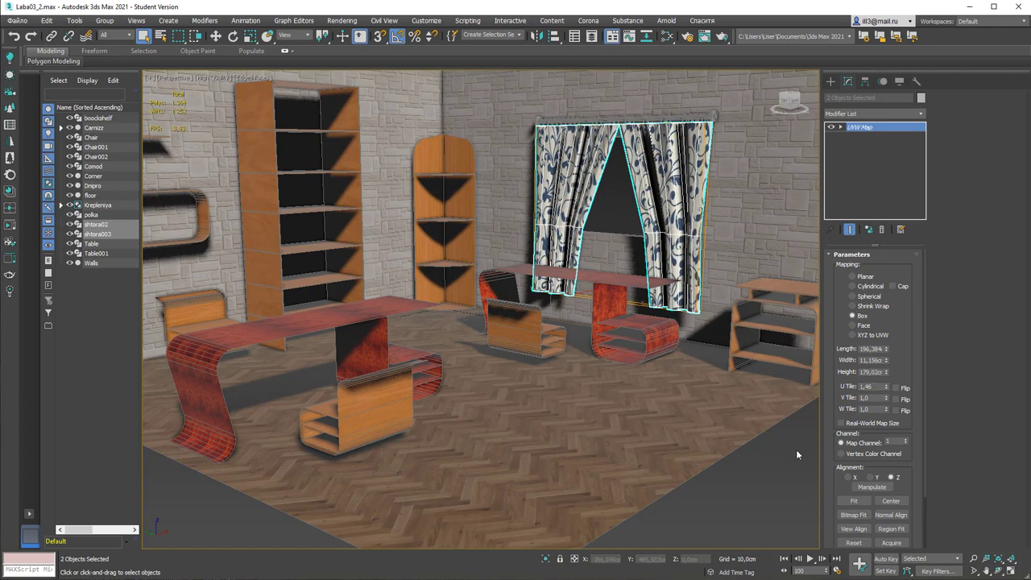
pyautogui.click(778, 466)
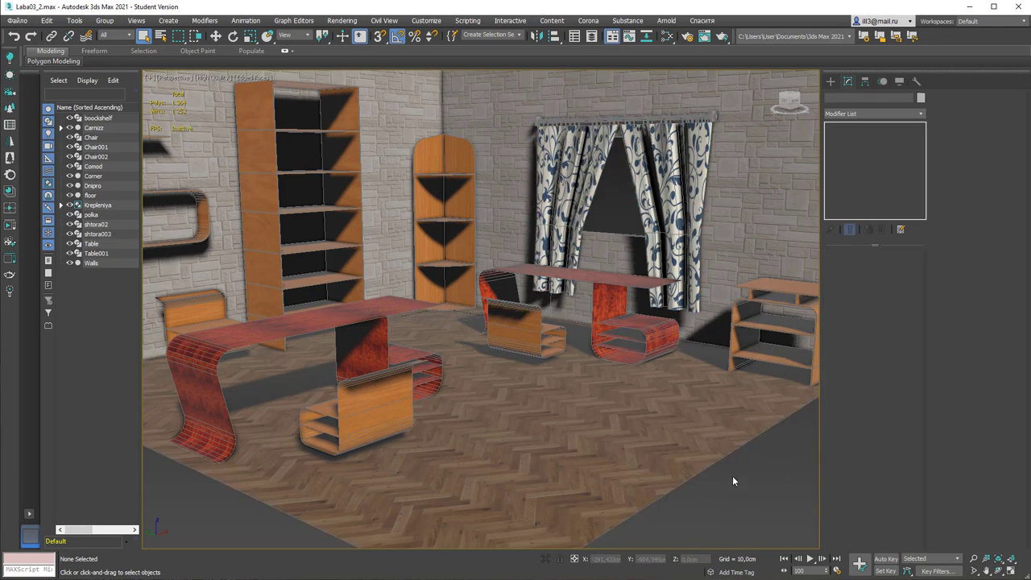
# Frame the room's corner with the curtained window and set the production renderer to ART Renderer.
pyautogui.scroll(-6, 624, 238)
pyautogui.moveTo(623, 238); pyautogui.dragTo(614, 305, button='middle')
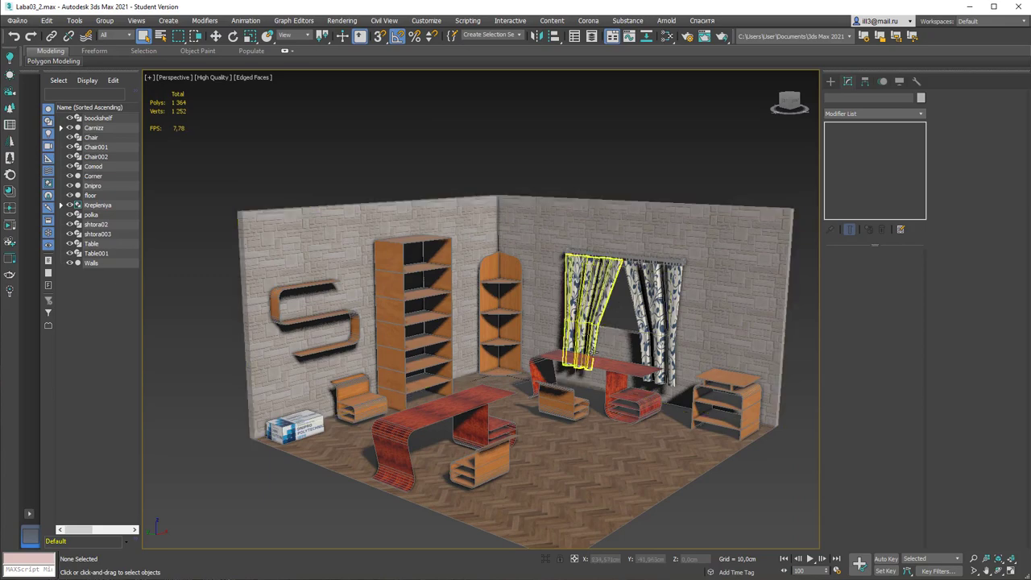
pyautogui.scroll(3, 614, 305)
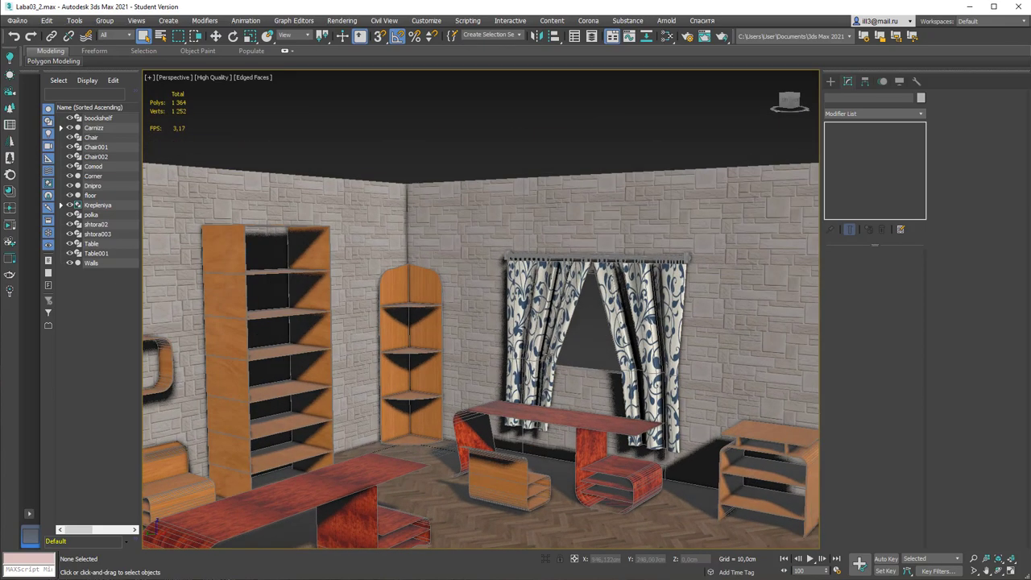
pyautogui.keyDown('alt'); pyautogui.moveTo(601, 335); pyautogui.dragTo(639, 280, button='middle'); pyautogui.keyUp('alt')
pyautogui.keyDown('alt'); pyautogui.moveTo(639, 280); pyautogui.dragTo(643, 279, button='middle'); pyautogui.keyUp('alt')
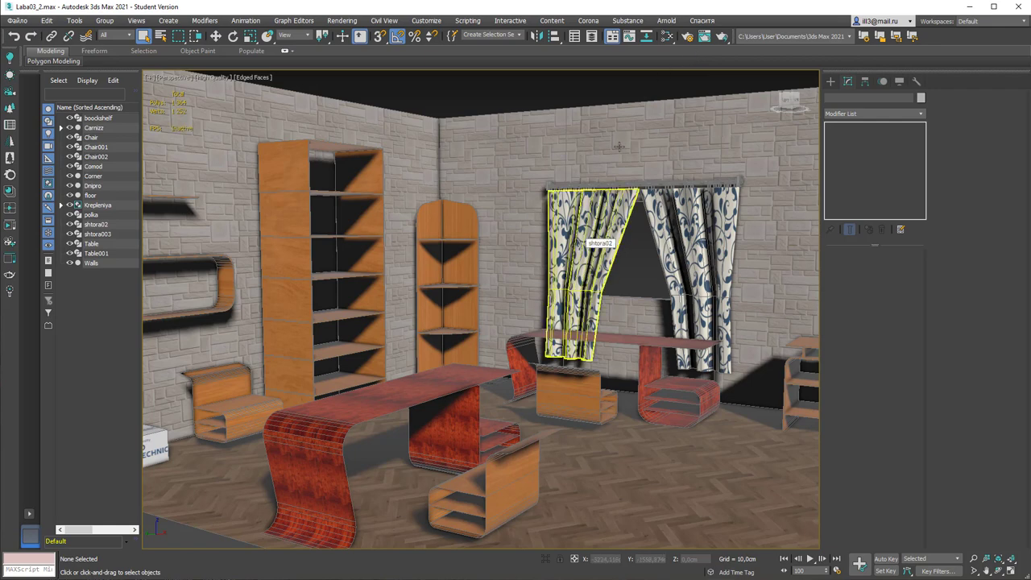
pyautogui.click(689, 39)
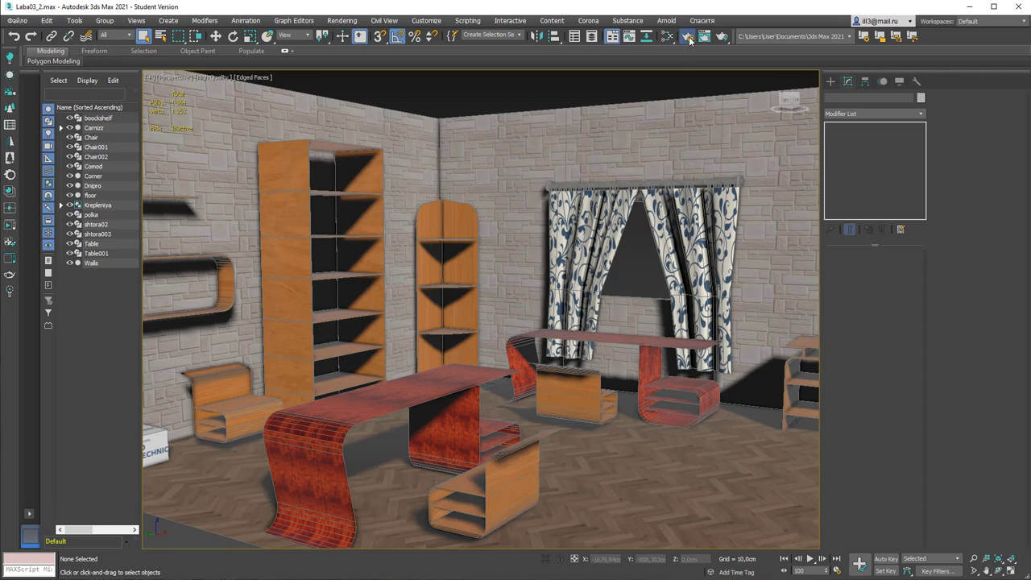
pyautogui.moveTo(201, 127); pyautogui.dragTo(612, 112)
pyautogui.click(582, 158)
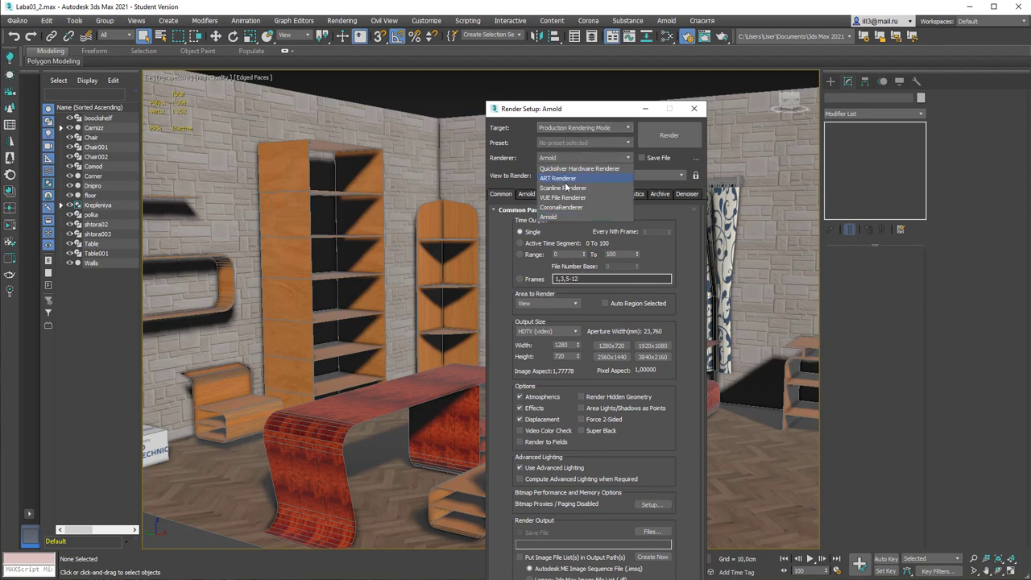
pyautogui.click(564, 178)
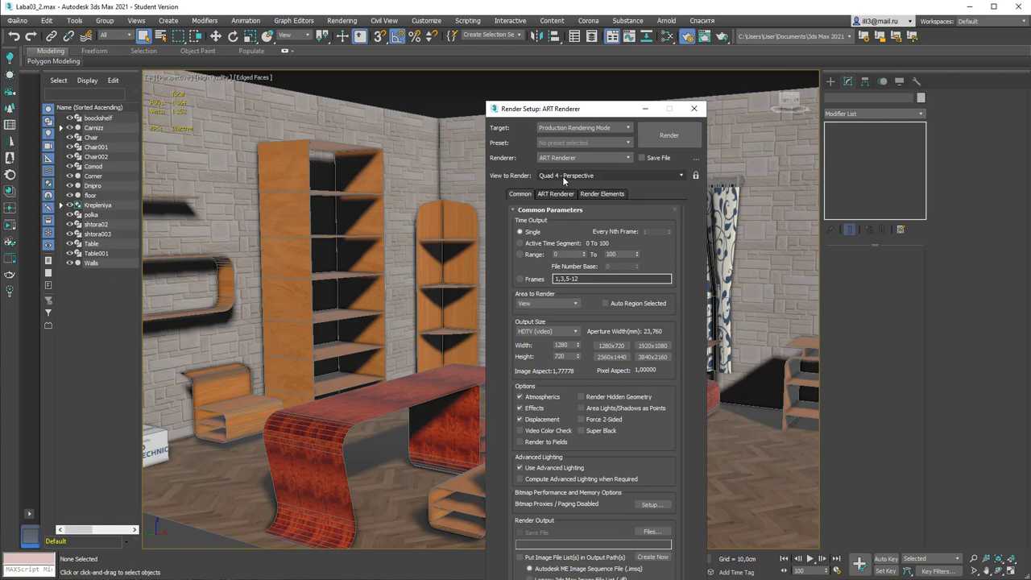
pyautogui.moveTo(580, 112); pyautogui.dragTo(812, 43)
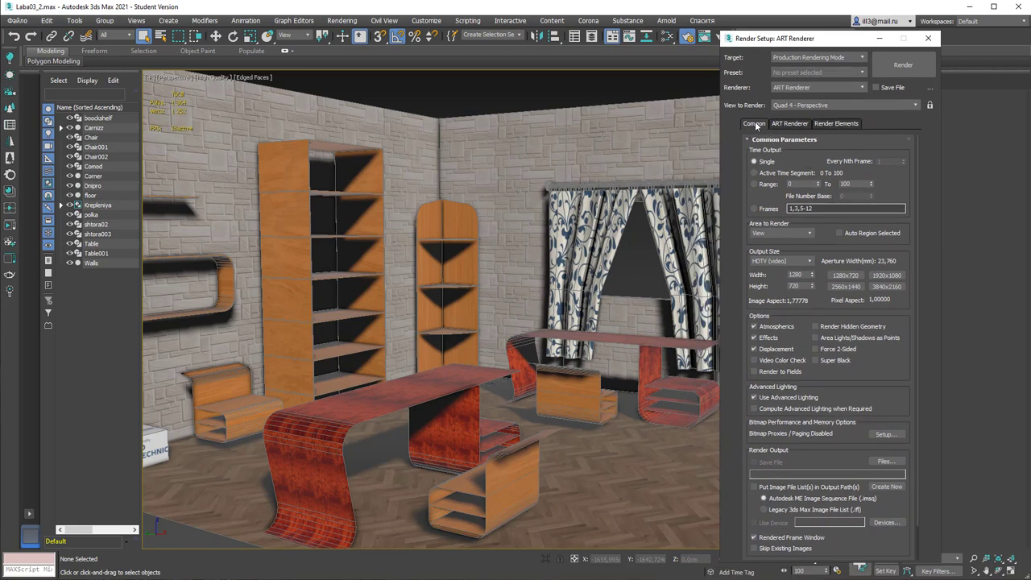
# Render the perspective view at 1280x720, inspect the furniture and textures, and close the rendered frame.
pyautogui.click(793, 286)
pyautogui.click(906, 66)
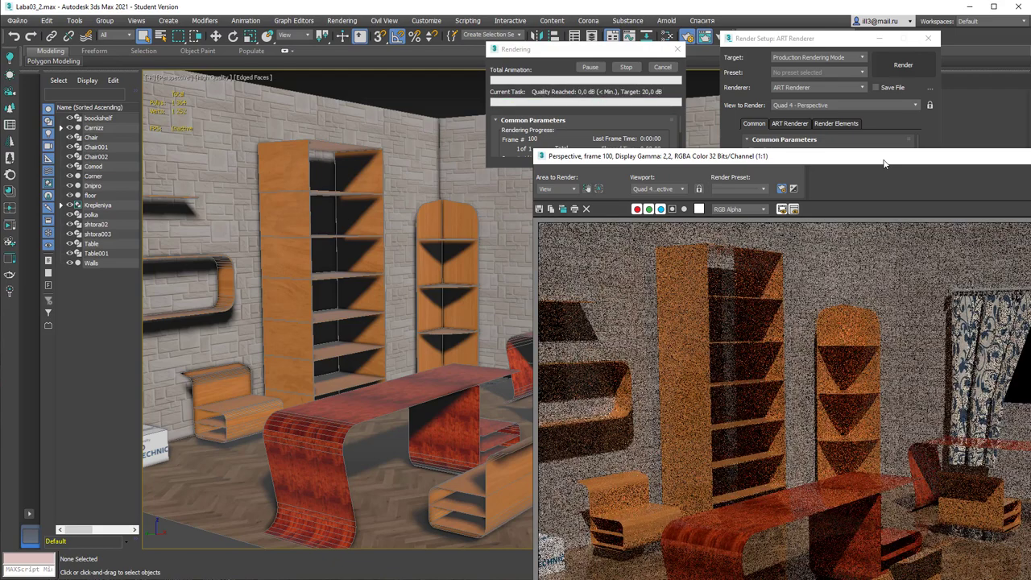
pyautogui.moveTo(884, 163); pyautogui.dragTo(622, 111)
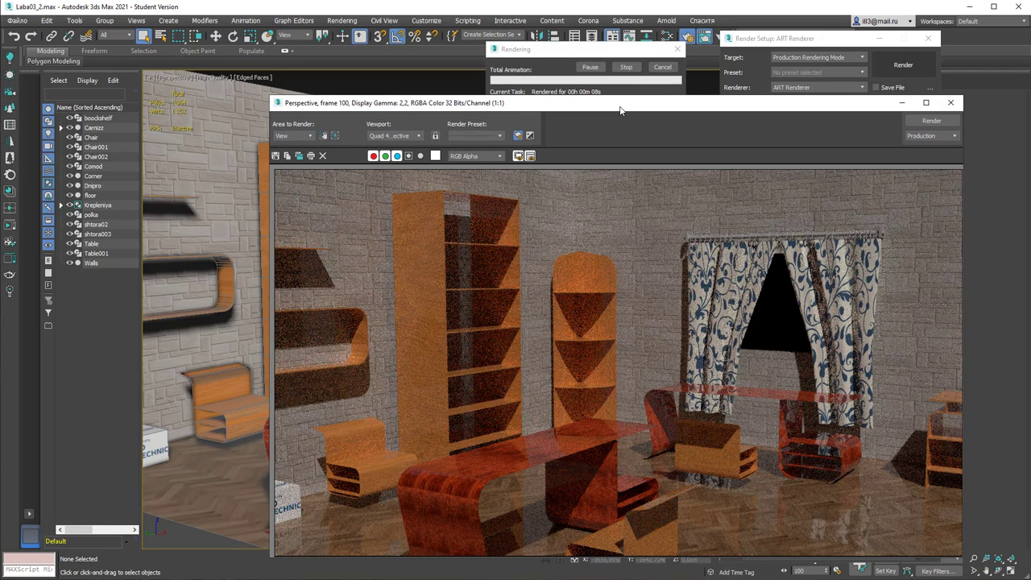
pyautogui.moveTo(620, 110); pyautogui.dragTo(506, 128)
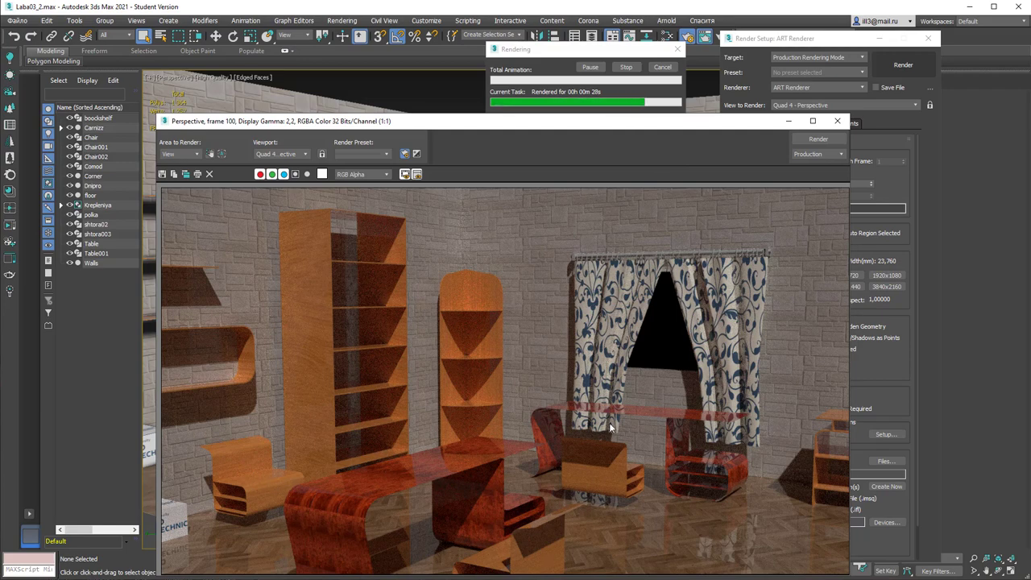
pyautogui.click(838, 121)
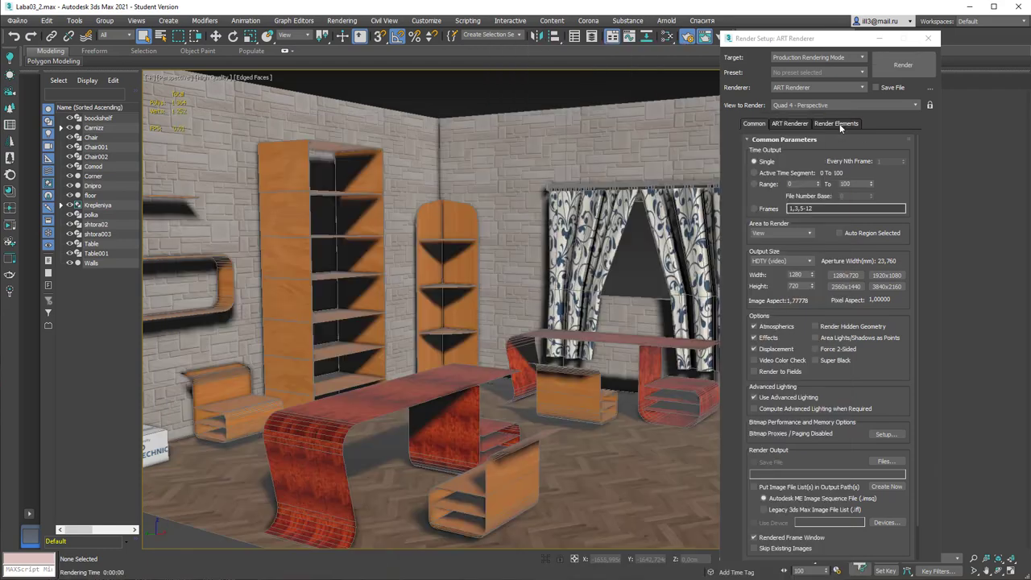
# Lower the front chair onto the floor, to a Z position of about -2 cm.
pyautogui.click(450, 499)
pyautogui.press('w')
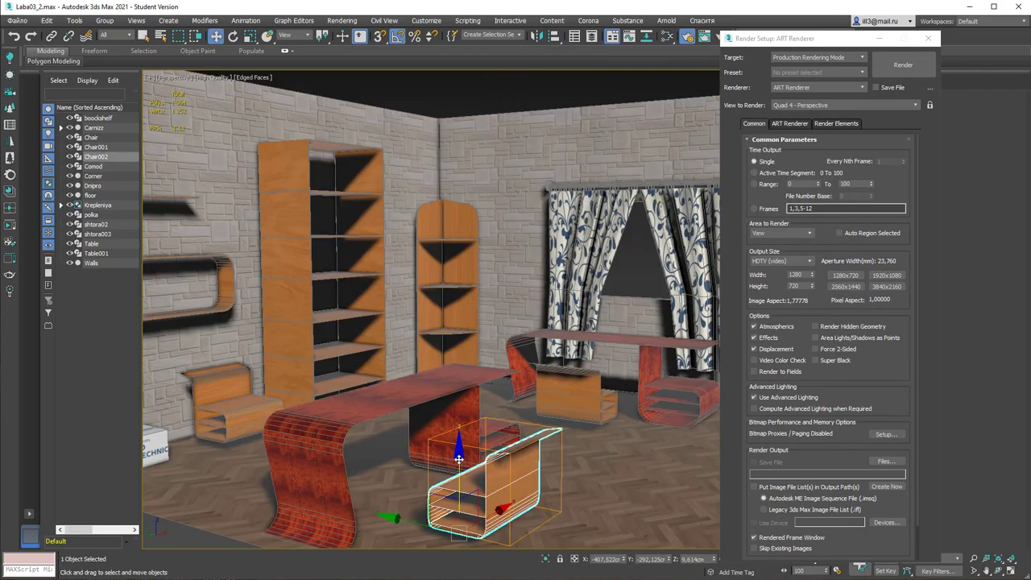
pyautogui.moveTo(458, 458); pyautogui.dragTo(484, 471)
pyautogui.moveTo(487, 464); pyautogui.dragTo(489, 434, button='middle')
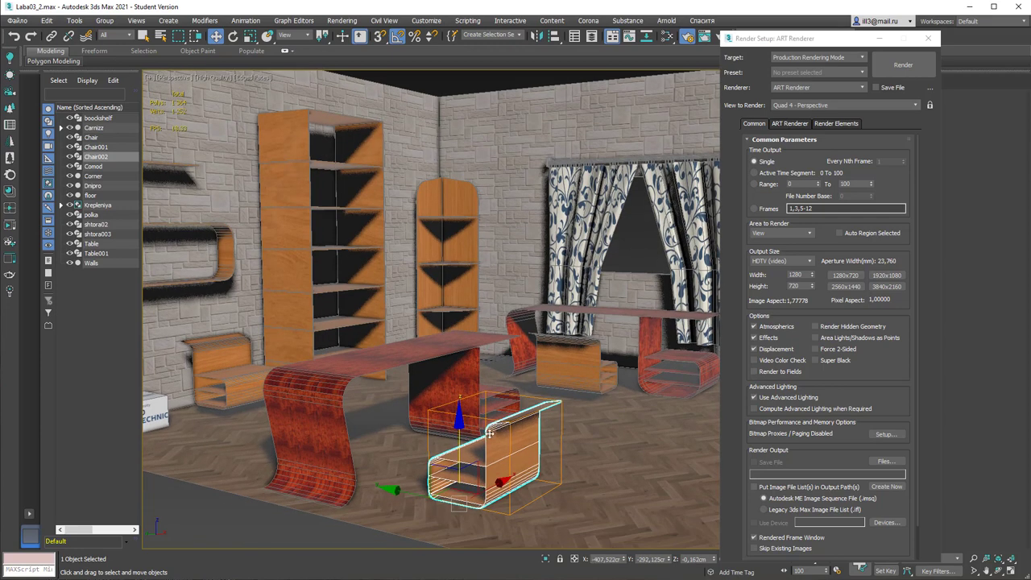
pyautogui.moveTo(458, 433); pyautogui.dragTo(457, 436)
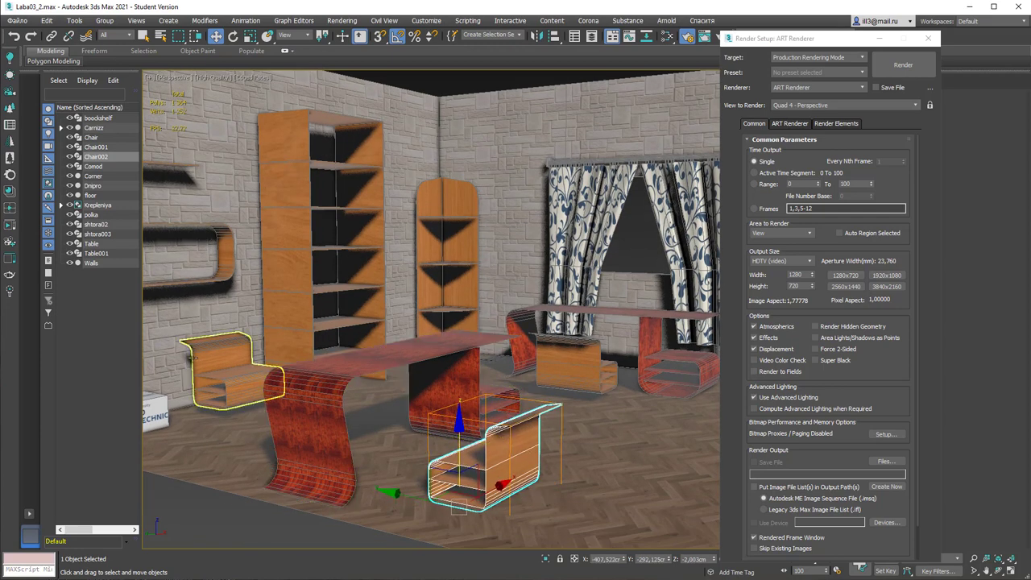
# Lower the chair beside the bookshelf and the chair at the rear table onto the floor, the latter to Z about -0.26 cm.
pyautogui.click(212, 366)
pyautogui.moveTo(266, 324); pyautogui.dragTo(262, 336)
pyautogui.click(575, 355)
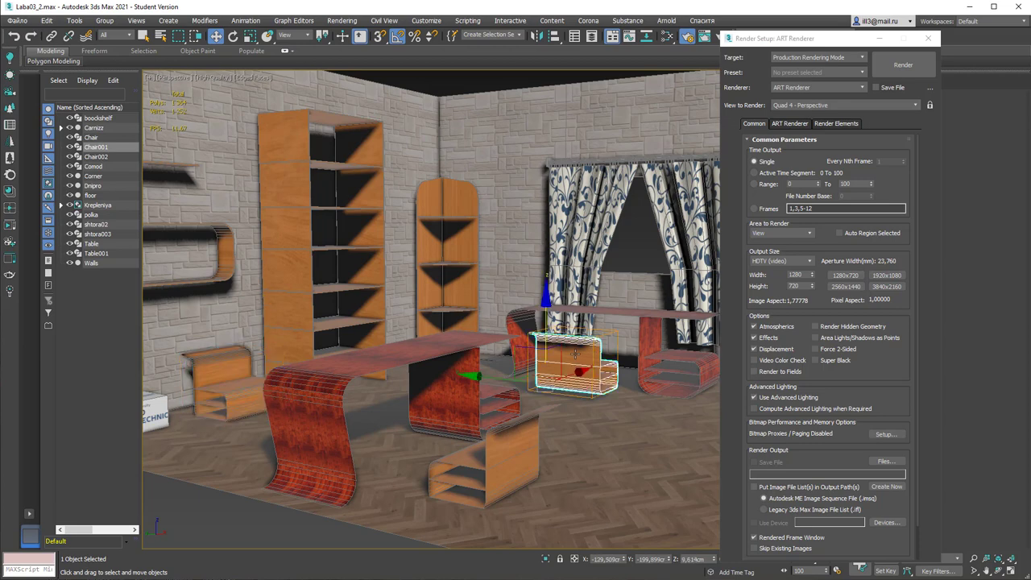
pyautogui.moveTo(545, 313); pyautogui.dragTo(544, 323)
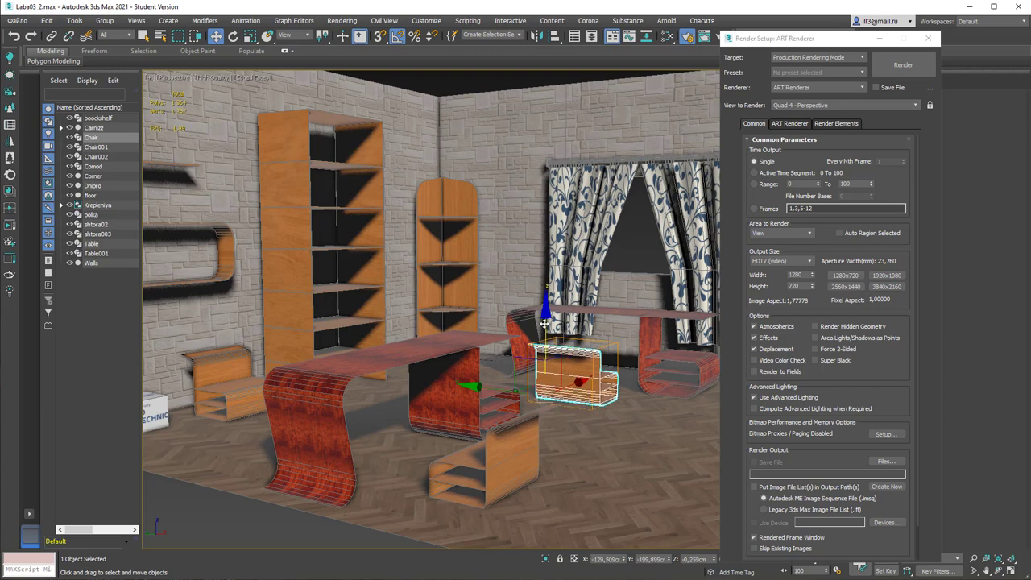
# Check the bookshelf's height position, shift the view toward the window wall and small shelf unit, and render it again with ART Renderer.
pyautogui.click(278, 225)
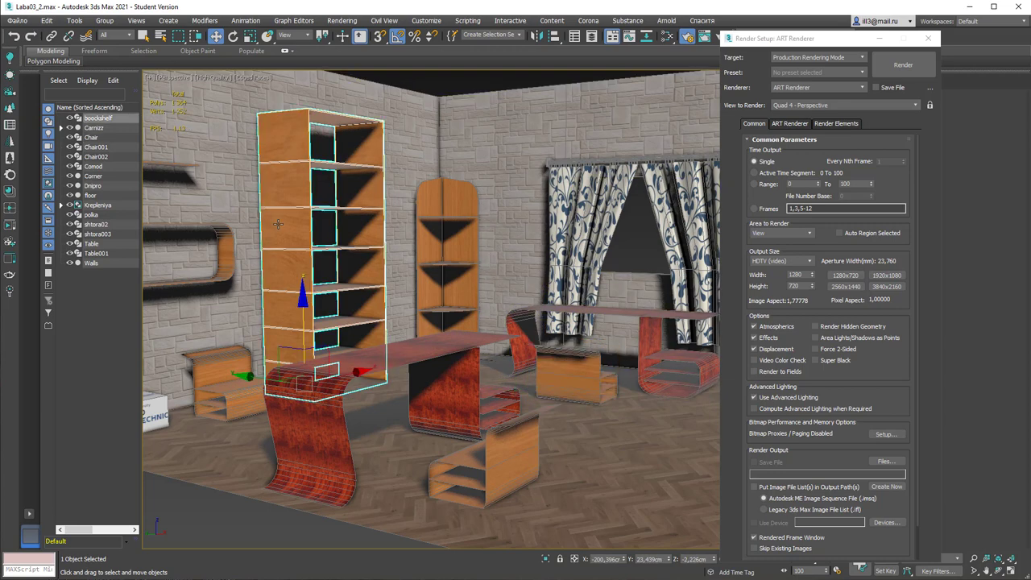
pyautogui.click(617, 415)
pyautogui.moveTo(842, 42)
pyautogui.mouseDown()
pyautogui.moveTo(865, 26)
pyautogui.moveTo(824, 33)
pyautogui.mouseUp()
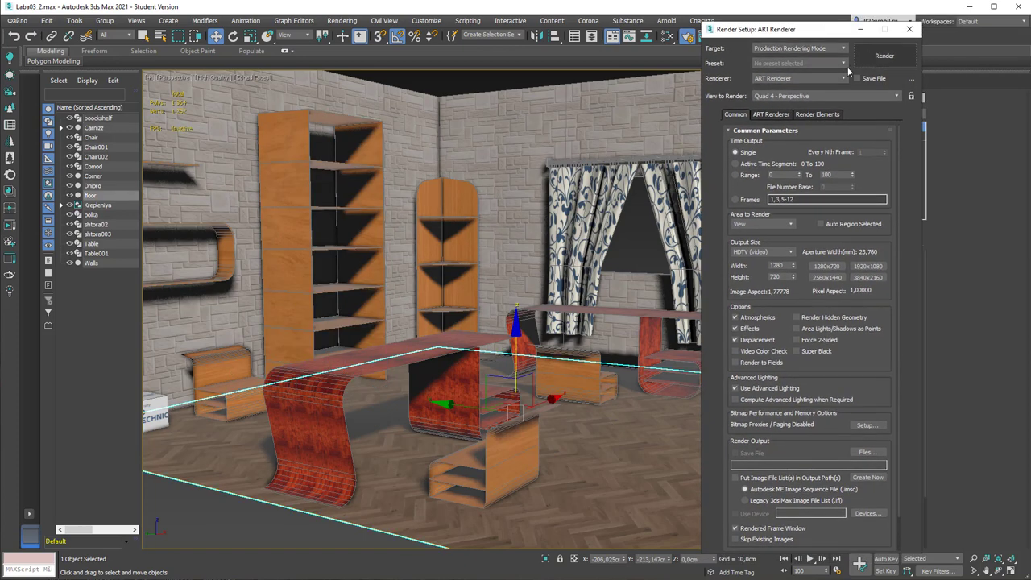
pyautogui.moveTo(501, 228); pyautogui.dragTo(423, 245, button='middle')
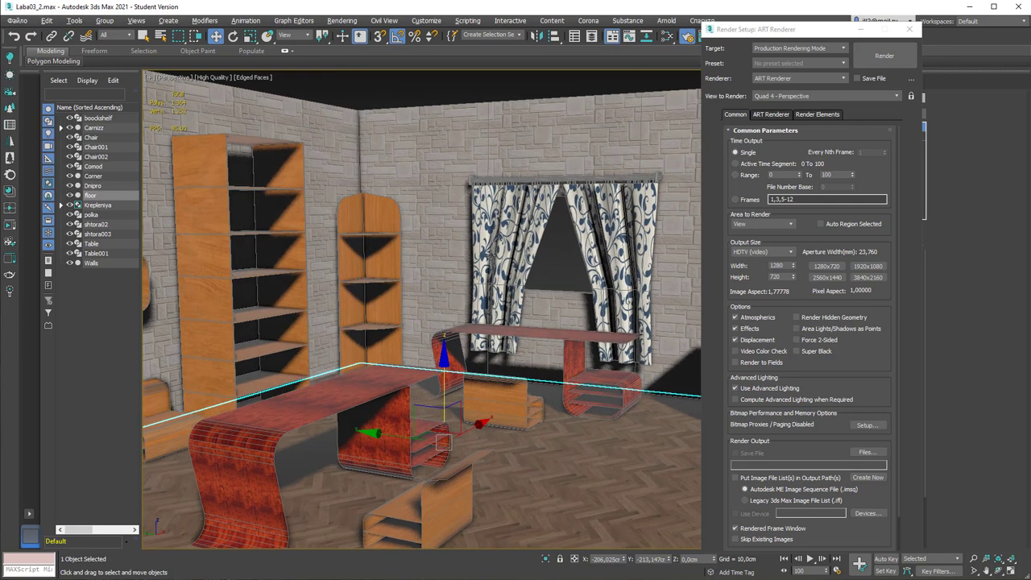
pyautogui.click(874, 57)
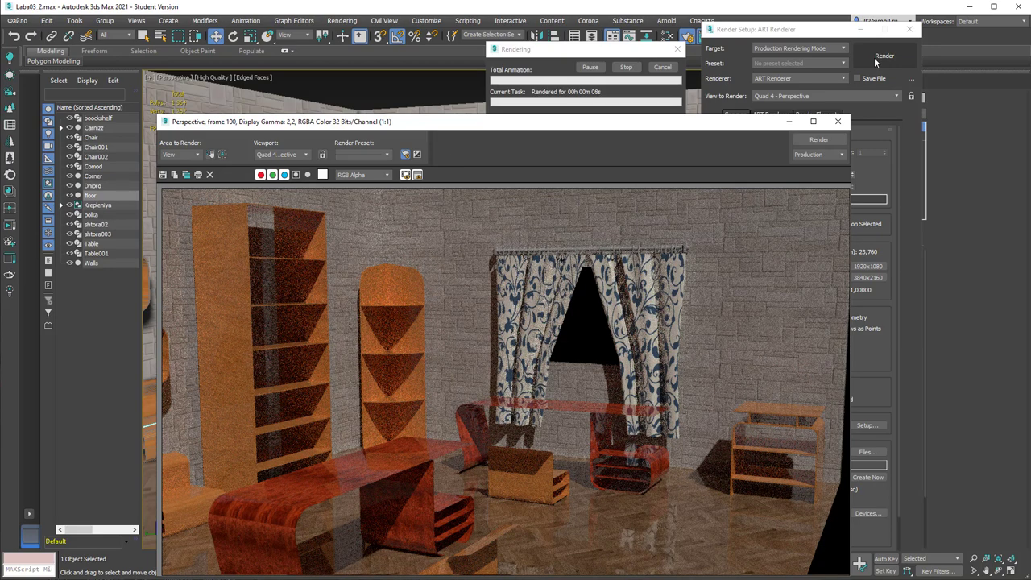
pyautogui.moveTo(688, 128); pyautogui.dragTo(679, 83)
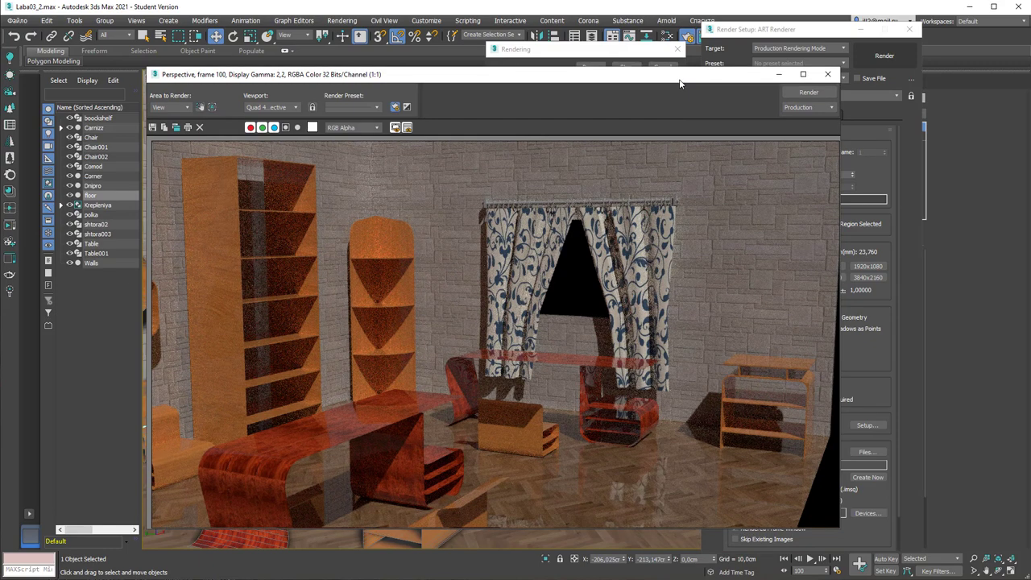
pyautogui.moveTo(679, 83); pyautogui.dragTo(635, 94)
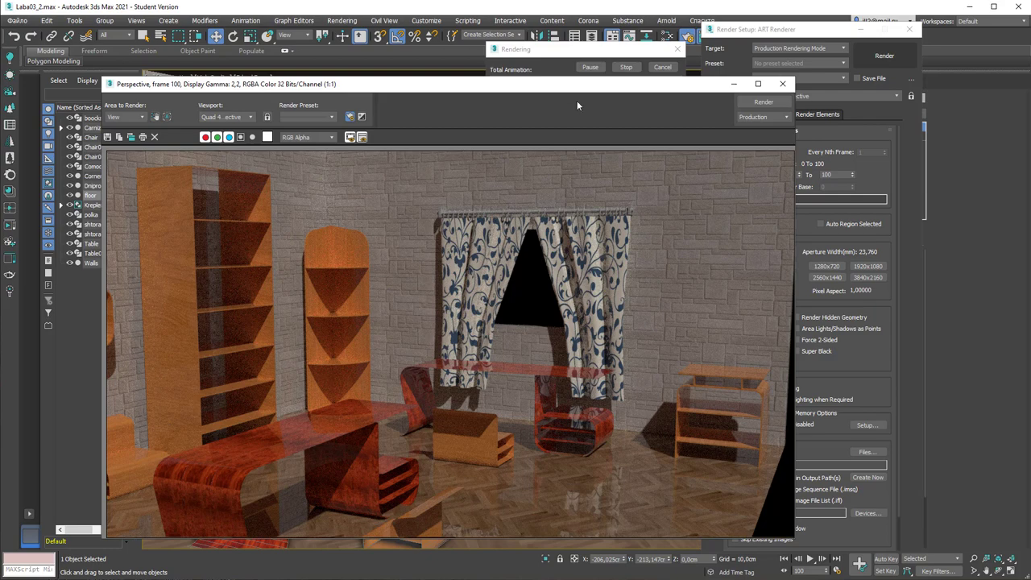
# Save the finished render as a JPEG named "лабораторна робоче місце 01" on the Desktop, and close the rendered frame and render setup.
pyautogui.moveTo(578, 89); pyautogui.dragTo(539, 105)
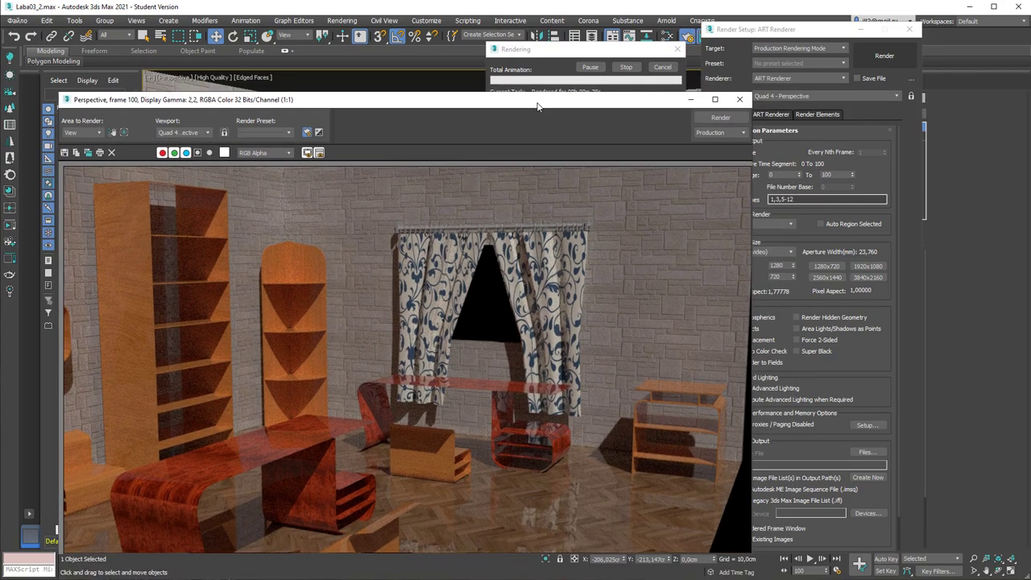
pyautogui.click(557, 58)
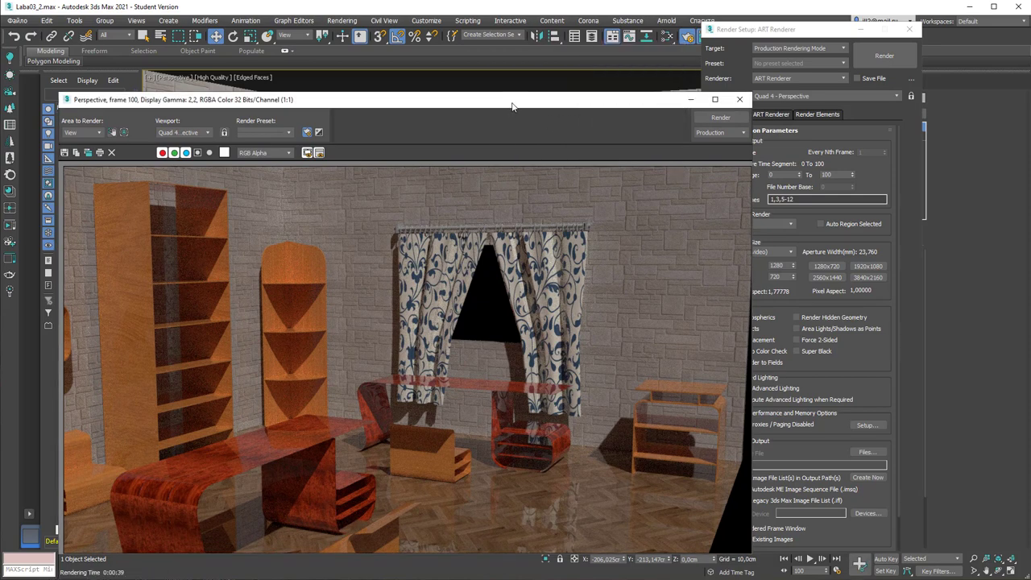
pyautogui.moveTo(507, 100); pyautogui.dragTo(515, 83)
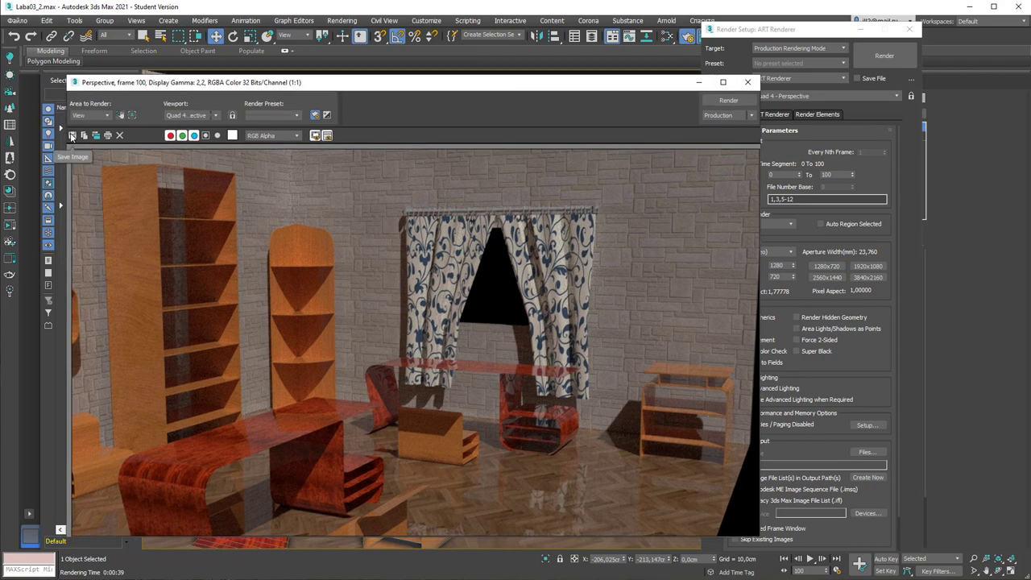
pyautogui.click(72, 135)
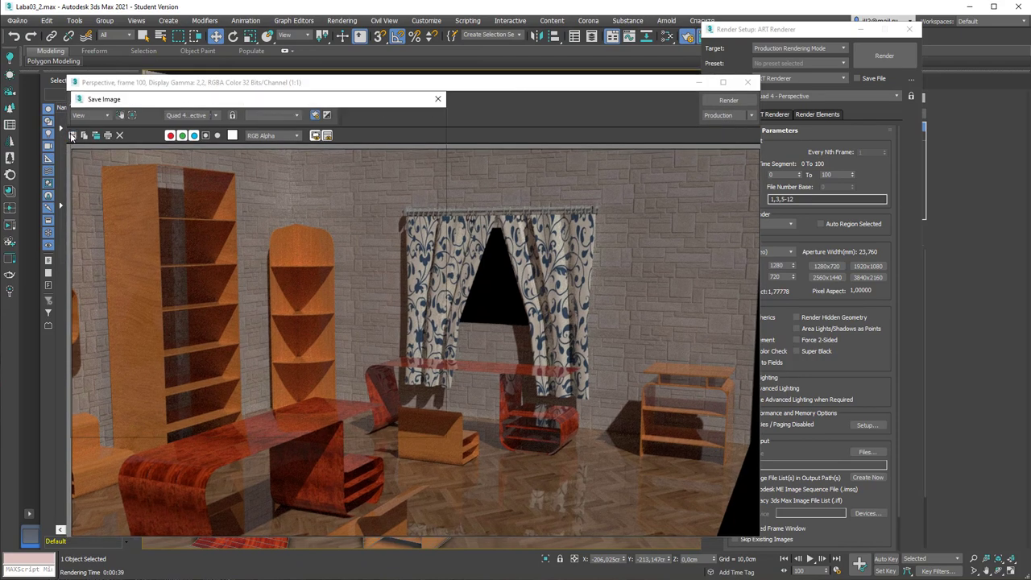
pyautogui.click(261, 322)
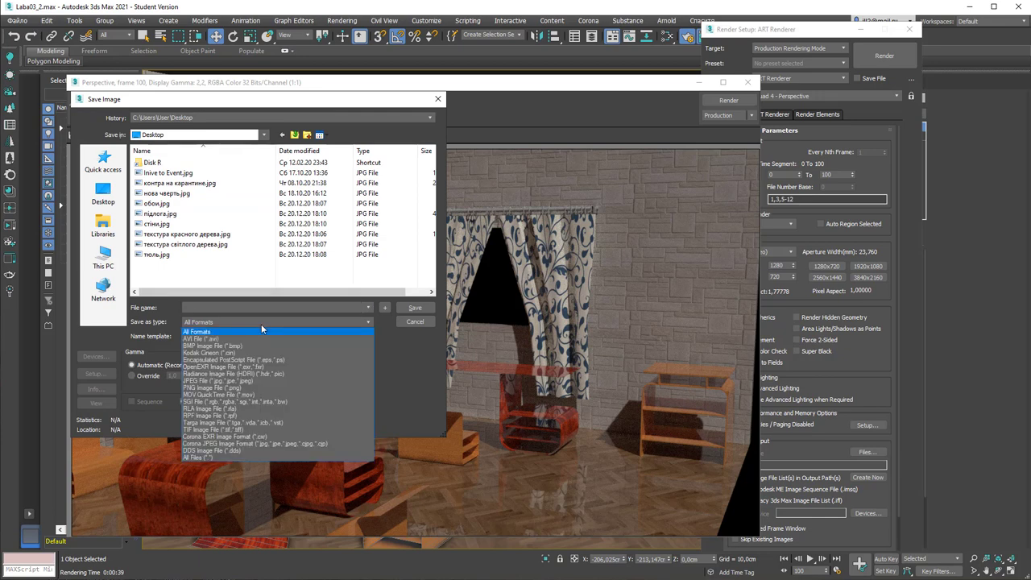
pyautogui.click(227, 382)
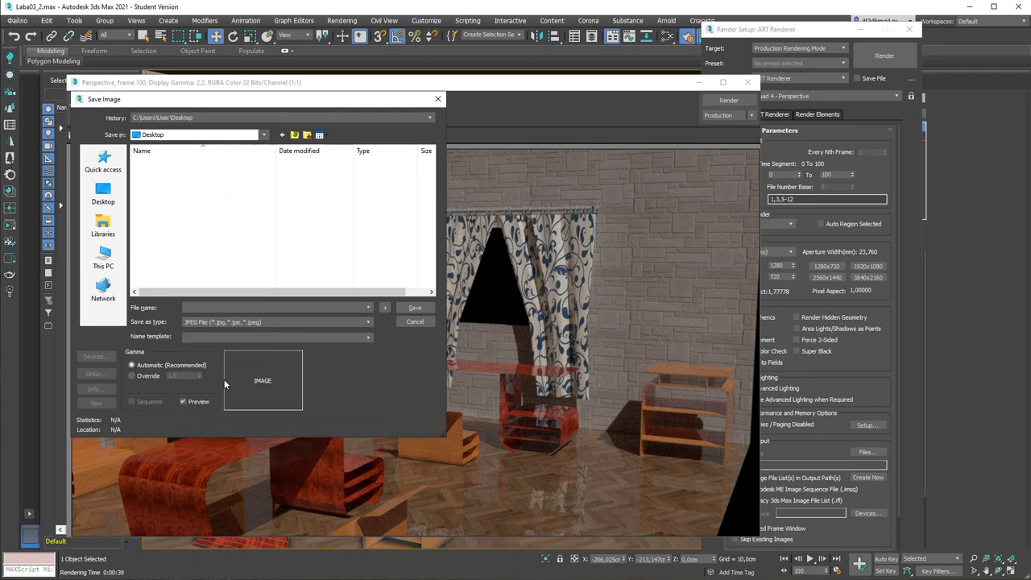
pyautogui.click(230, 309)
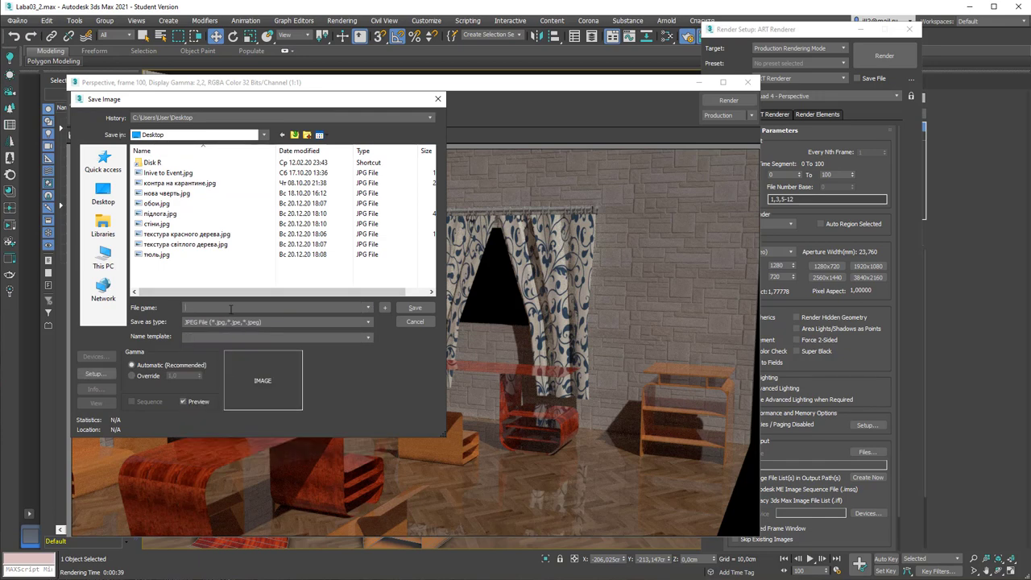
pyautogui.write('лабораторна робоче місце 01')
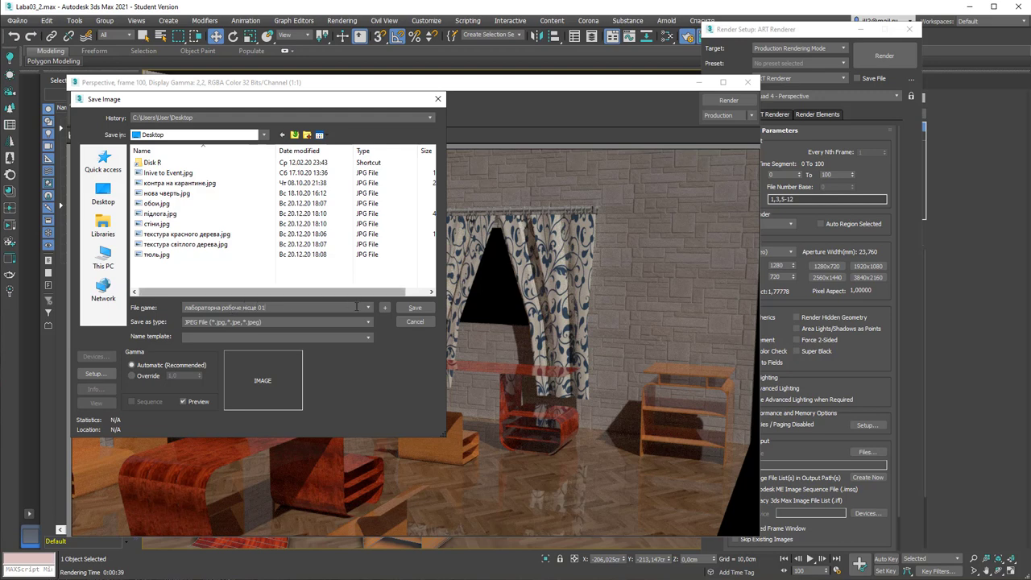
pyautogui.click(414, 308)
pyautogui.click(228, 331)
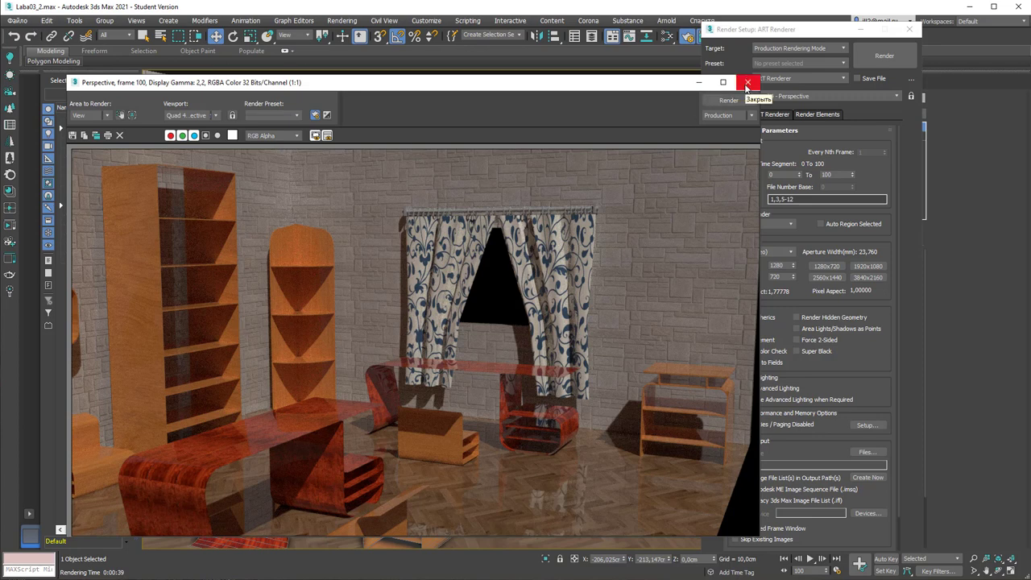
pyautogui.click(748, 83)
pyautogui.click(909, 29)
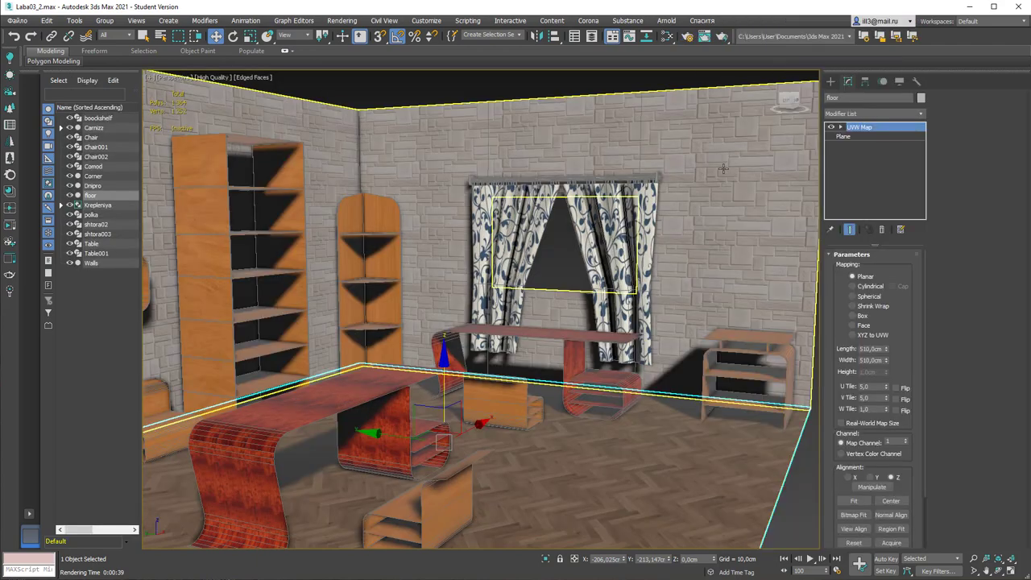
# Create a photometric Target Light with the recommended Physical Camera Exposure Control, beside the curtains and aimed at the floor, target distance about 286 cm.
pyautogui.scroll(-5, 661, 220)
pyautogui.keyDown('alt'); pyautogui.moveTo(669, 250); pyautogui.dragTo(597, 272, button='middle'); pyautogui.keyUp('alt')
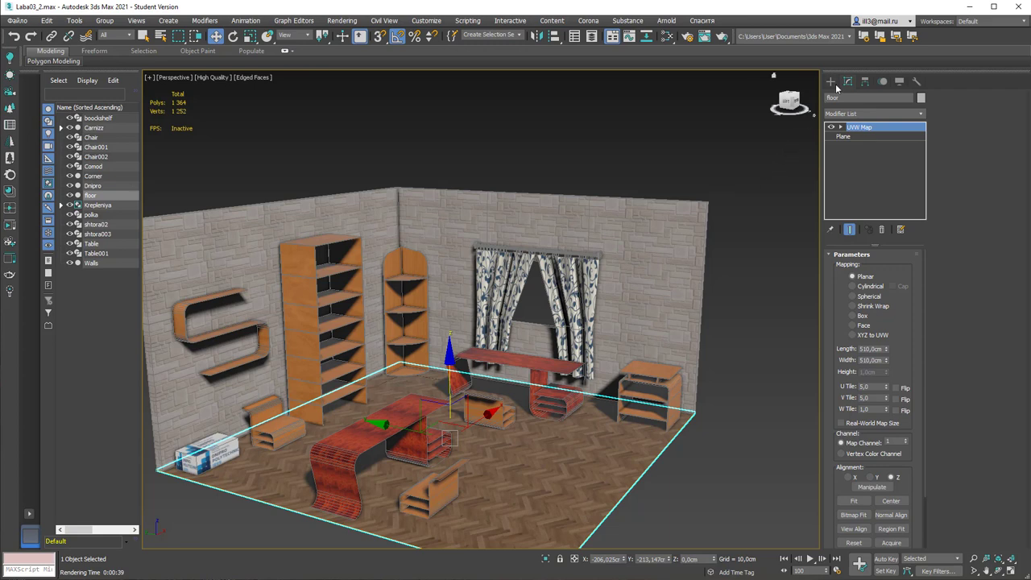
pyautogui.click(832, 82)
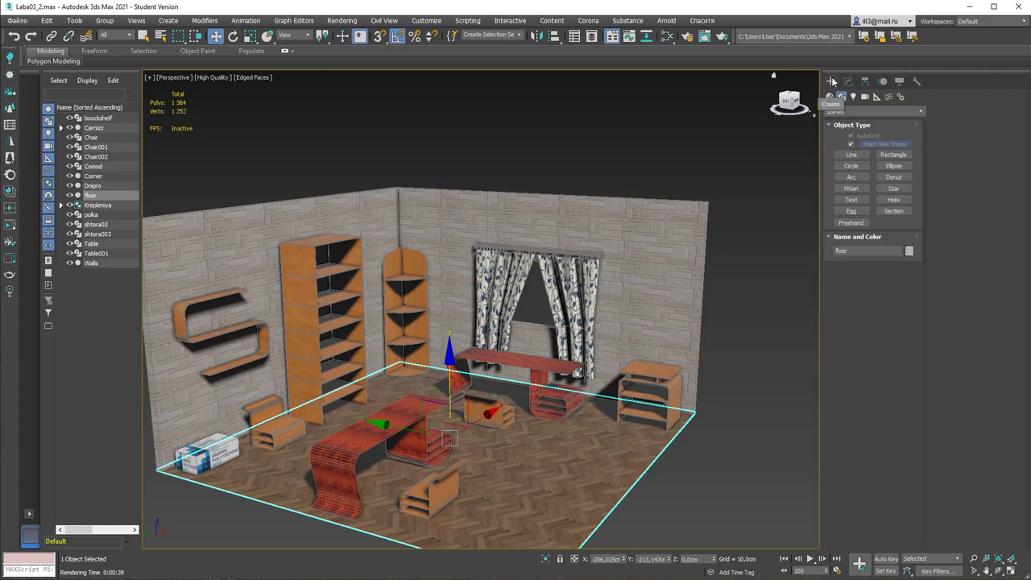
pyautogui.click(853, 97)
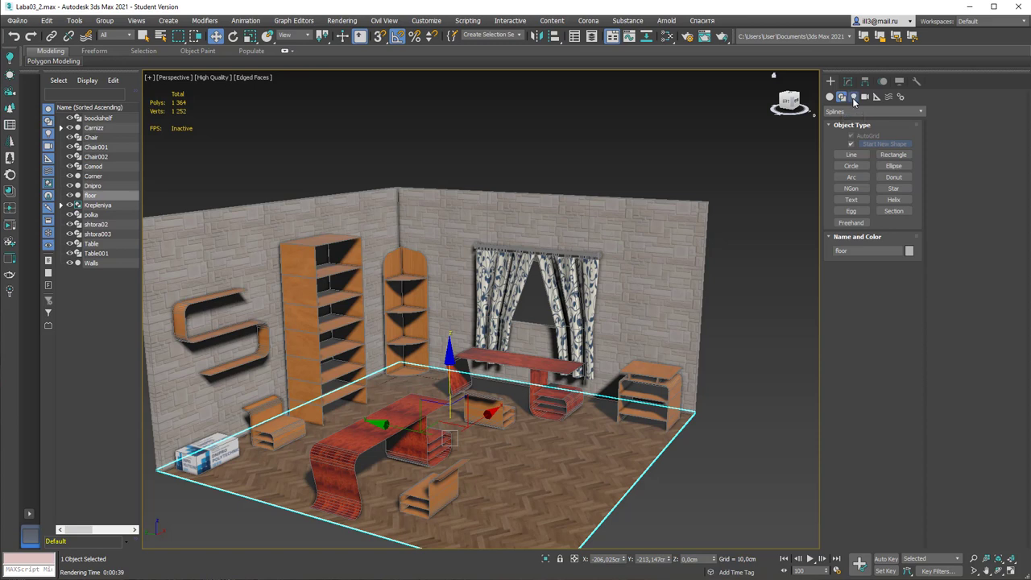
pyautogui.click(860, 111)
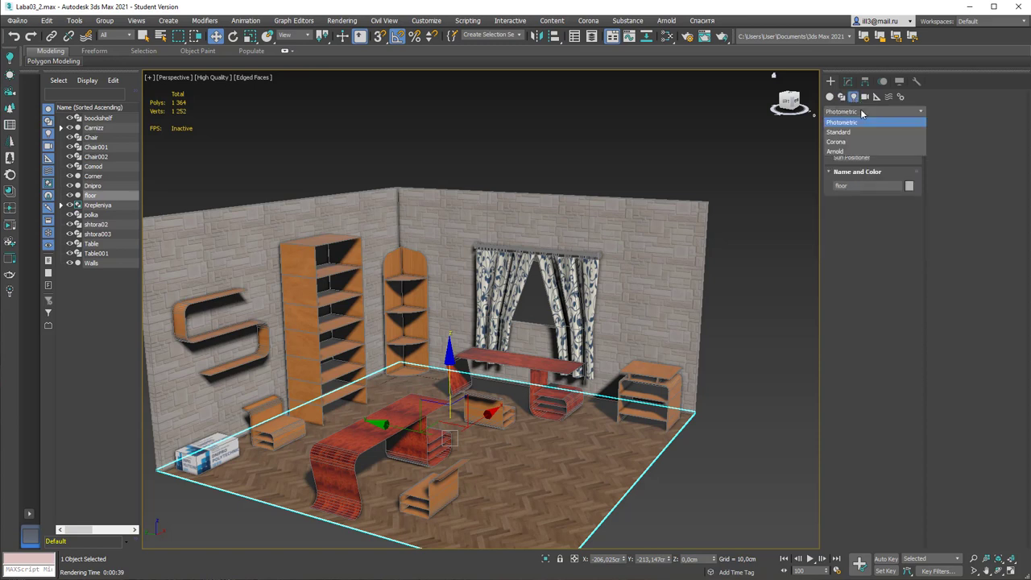
pyautogui.click(861, 123)
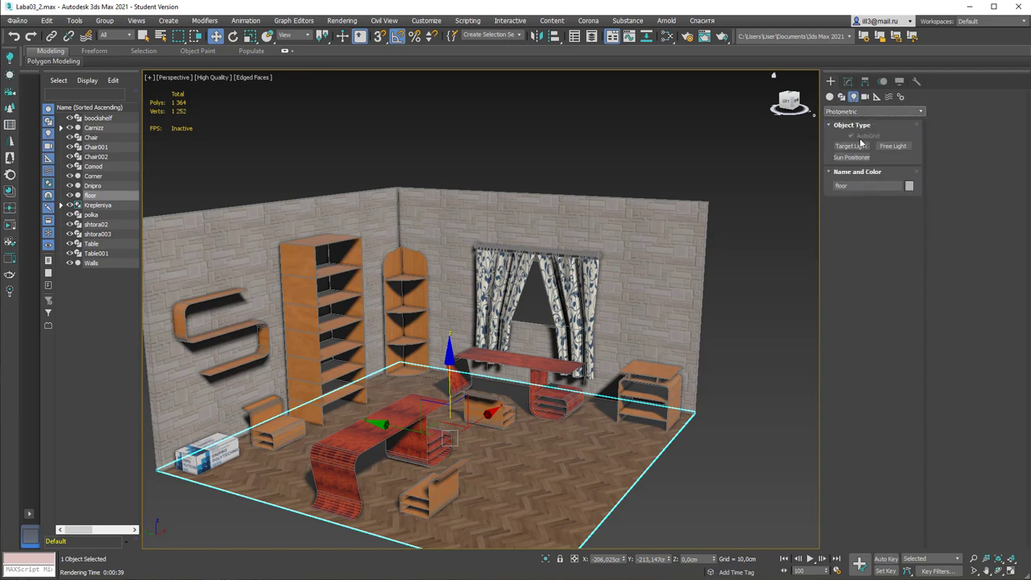
pyautogui.click(851, 146)
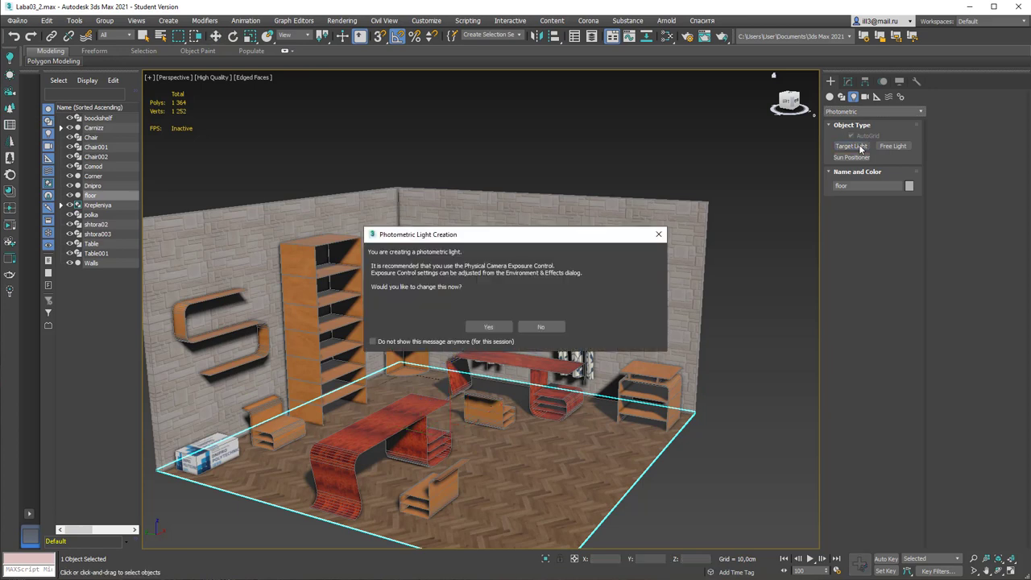
pyautogui.moveTo(484, 244); pyautogui.dragTo(486, 178)
pyautogui.click(490, 260)
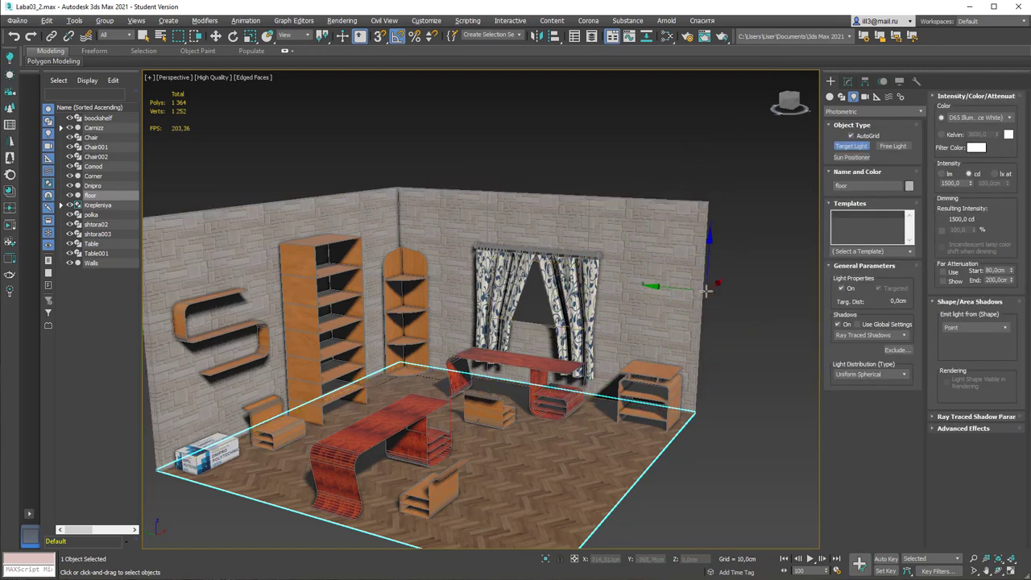
pyautogui.keyDown('alt'); pyautogui.moveTo(548, 306); pyautogui.dragTo(662, 276, button='middle'); pyautogui.keyUp('alt')
pyautogui.moveTo(655, 242); pyautogui.dragTo(612, 402)
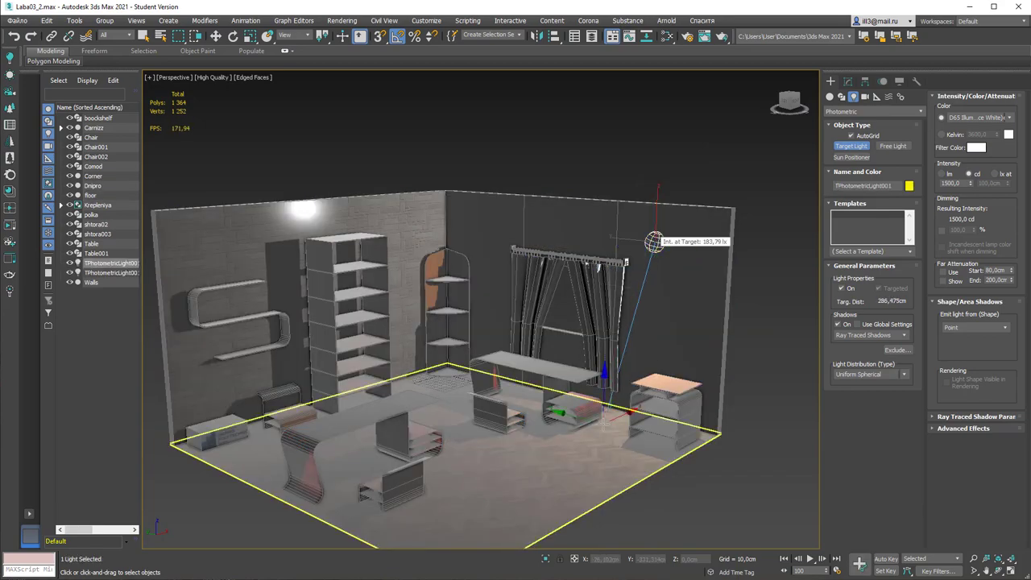
# Move the photometric light source along the X axis to about -169 cm.
pyautogui.keyDown('alt'); pyautogui.moveTo(669, 324); pyautogui.dragTo(661, 334, button='middle'); pyautogui.keyUp('alt')
pyautogui.press('w')
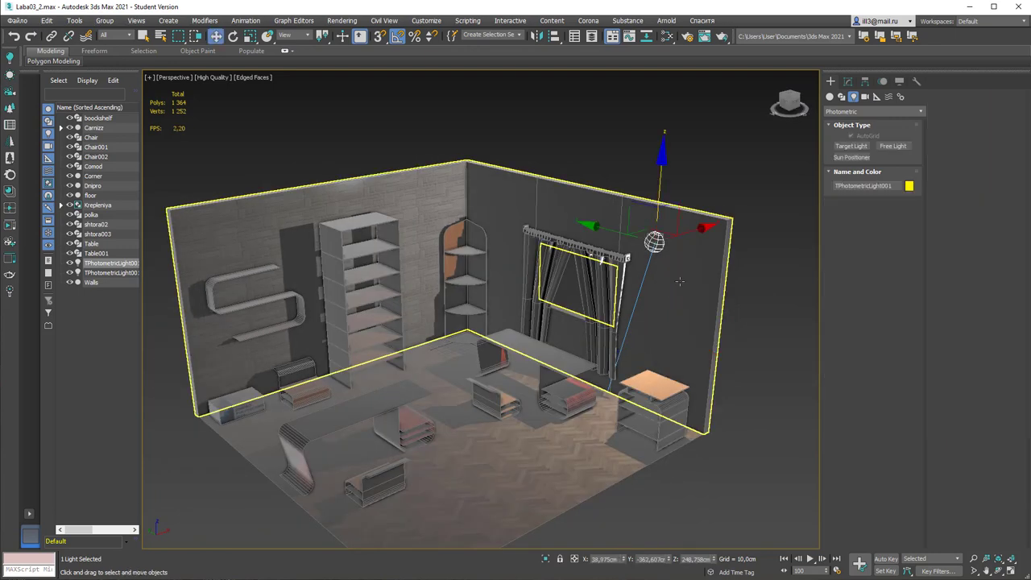
pyautogui.moveTo(679, 260); pyautogui.dragTo(581, 263)
pyautogui.keyDown('alt'); pyautogui.moveTo(582, 263); pyautogui.dragTo(634, 342, button='middle'); pyautogui.keyUp('alt')
# Isolate the light, shift its target horizontally towards the point beneath the source, and finish placing it with the whole room shown.
pyautogui.hotkey('alt', 'q')
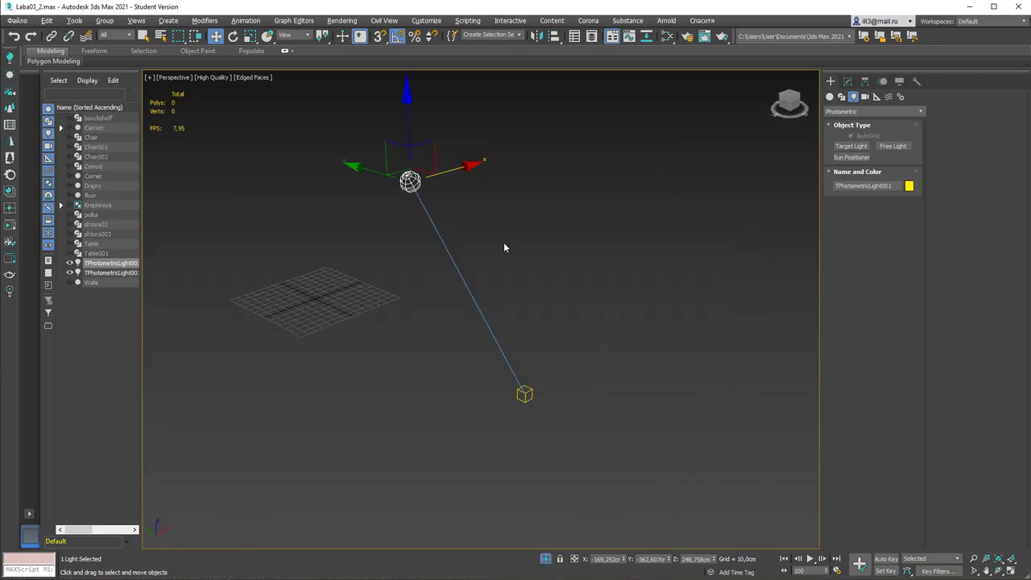
pyautogui.click(525, 394)
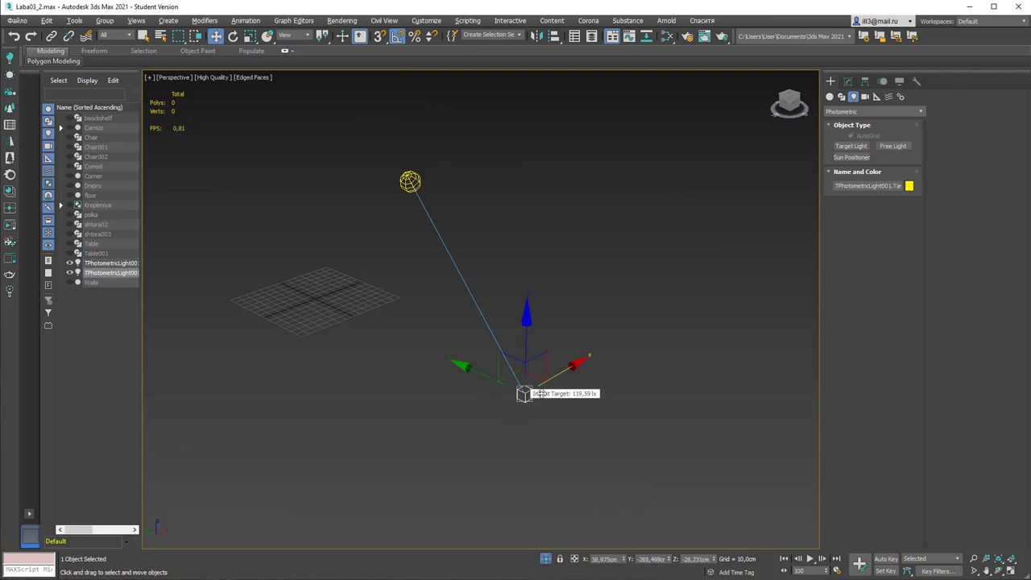
pyautogui.moveTo(531, 386); pyautogui.dragTo(431, 404)
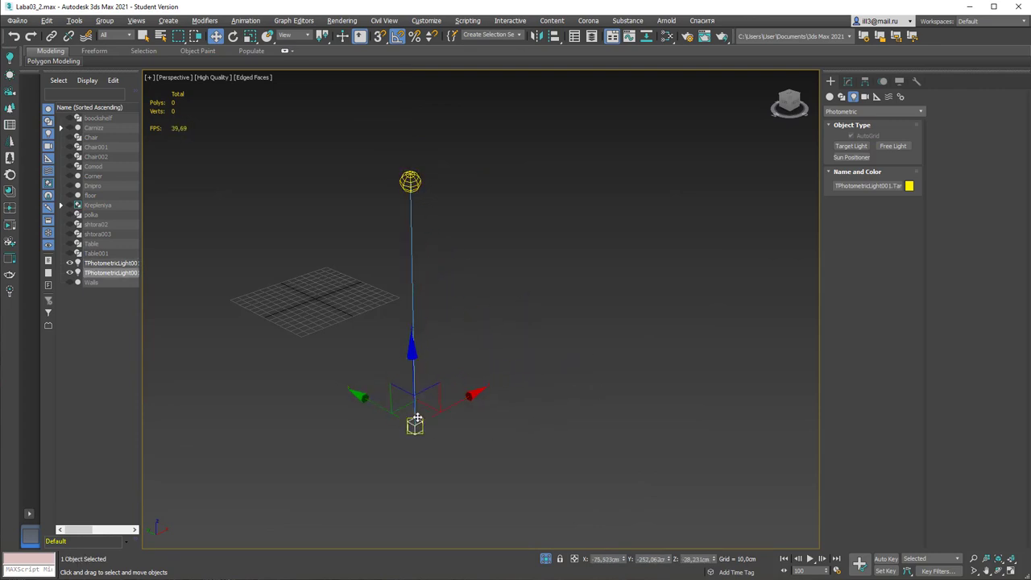
pyautogui.click(547, 559)
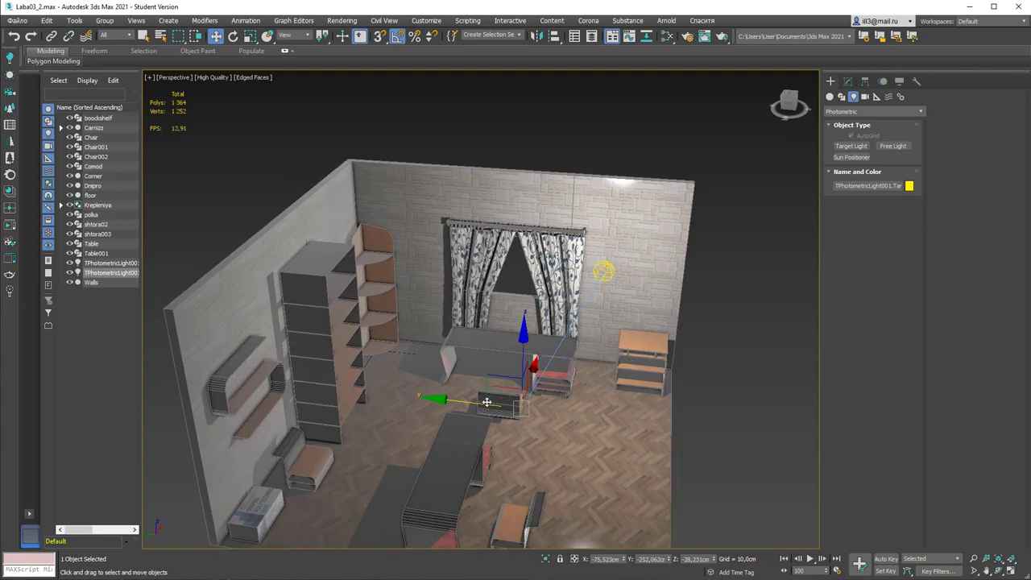
pyautogui.moveTo(479, 400); pyautogui.dragTo(493, 383)
# Raise the photometric light source to a Z height of about 312 cm.
pyautogui.click(604, 272)
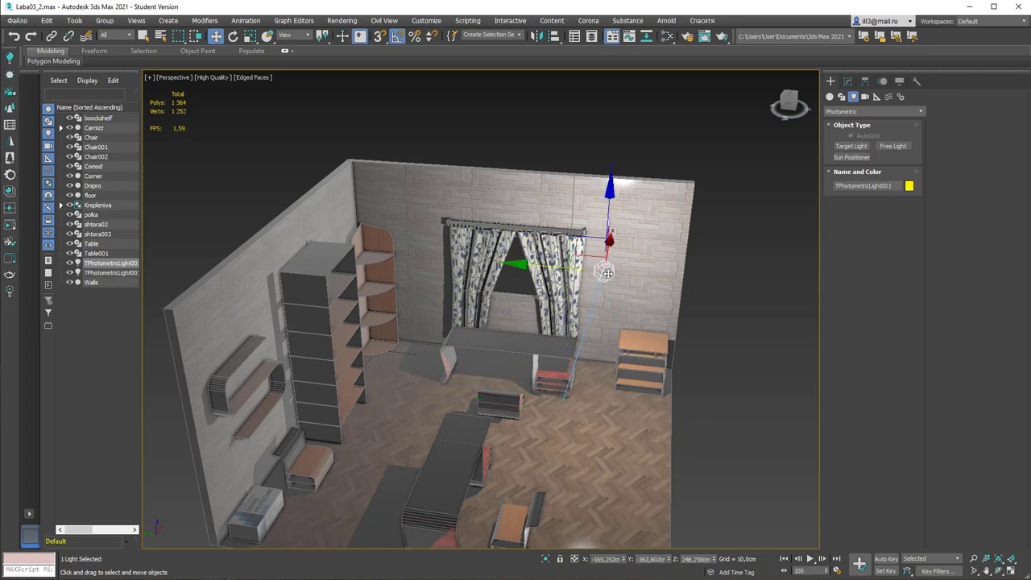
pyautogui.moveTo(614, 223); pyautogui.dragTo(614, 177)
pyautogui.keyDown('alt'); pyautogui.moveTo(660, 270); pyautogui.dragTo(639, 267, button='middle'); pyautogui.keyUp('alt')
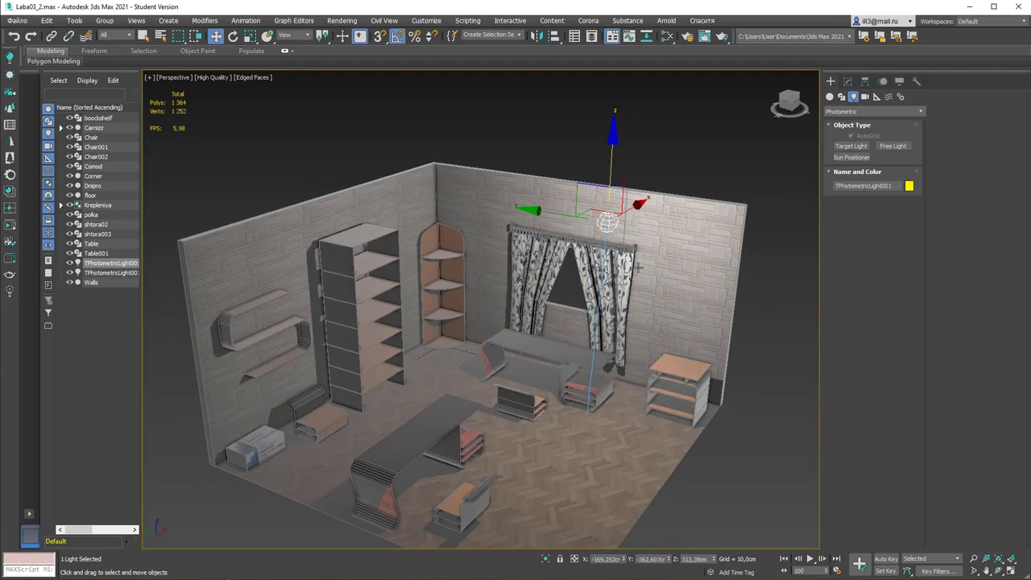
pyautogui.scroll(2, 636, 268)
pyautogui.scroll(3, 628, 278)
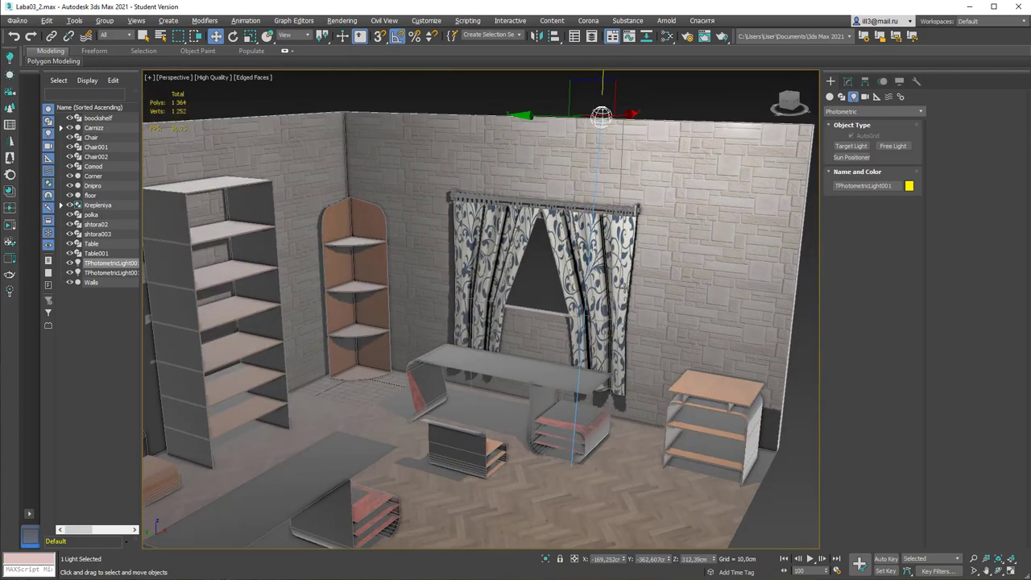
pyautogui.keyDown('alt'); pyautogui.moveTo(626, 285); pyautogui.dragTo(614, 261, button='middle'); pyautogui.keyUp('alt')
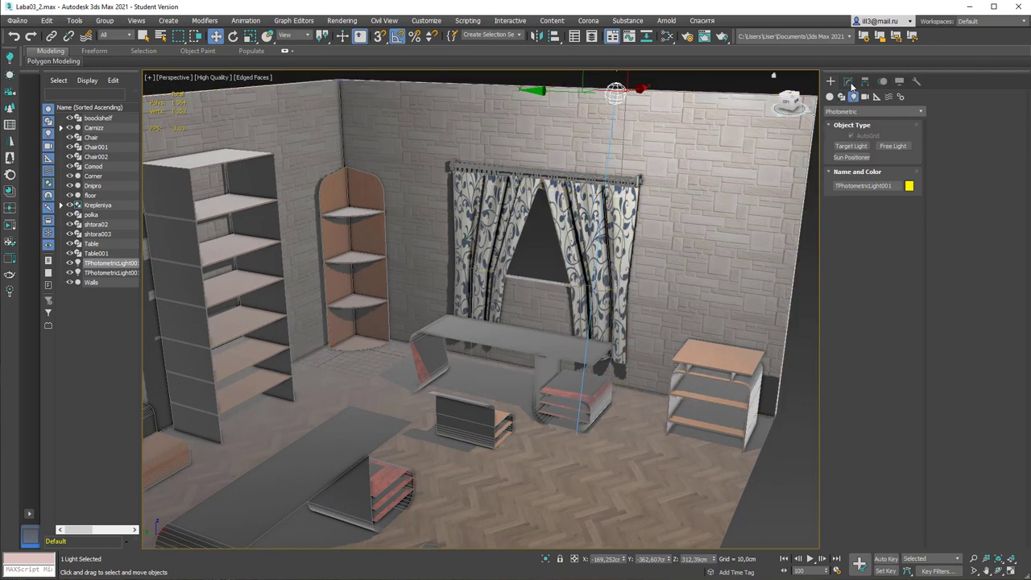
# Apply the 40W Bulb template to the photometric light.
pyautogui.click(852, 83)
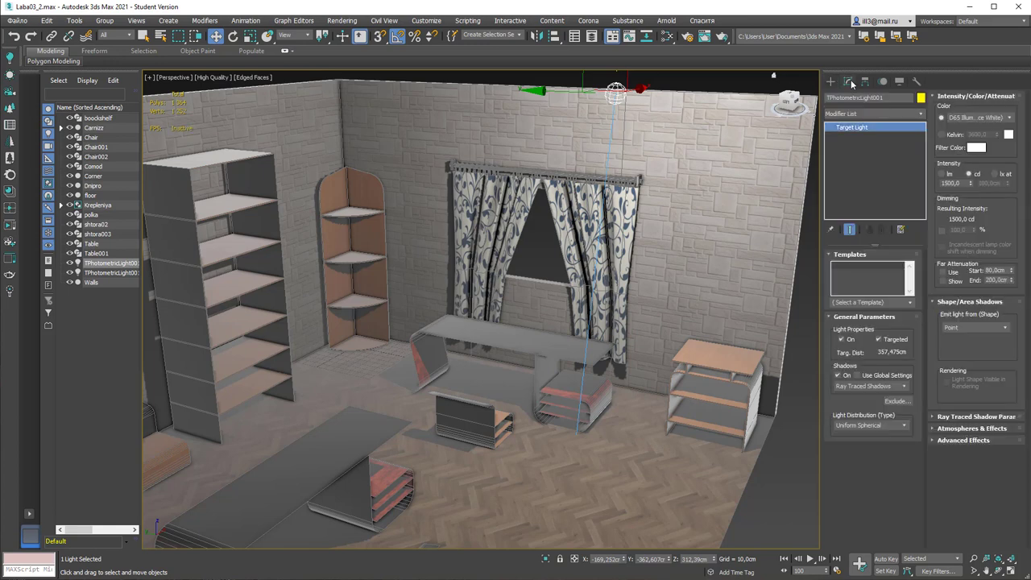
pyautogui.click(898, 292)
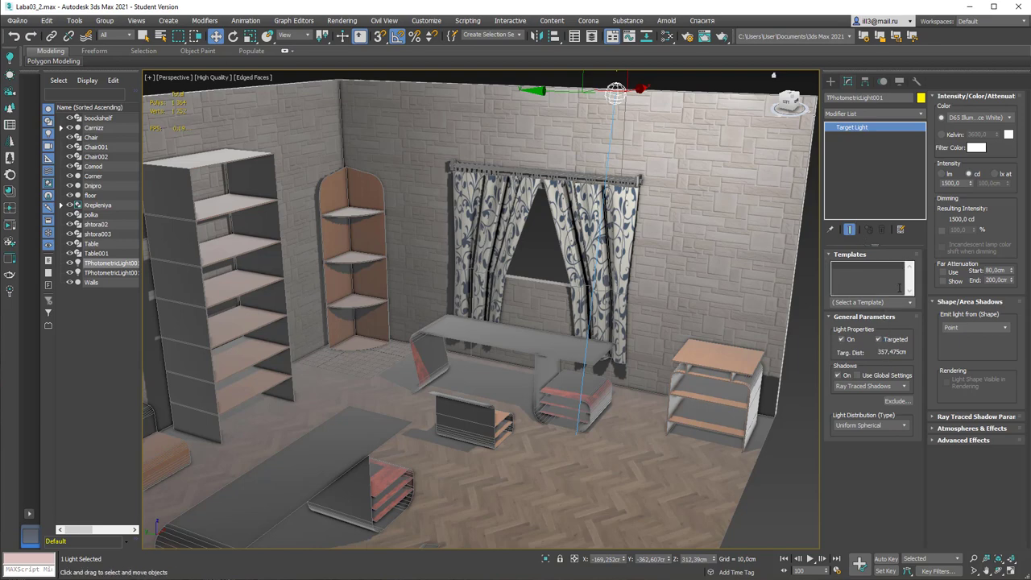
pyautogui.click(904, 386)
pyautogui.click(905, 386)
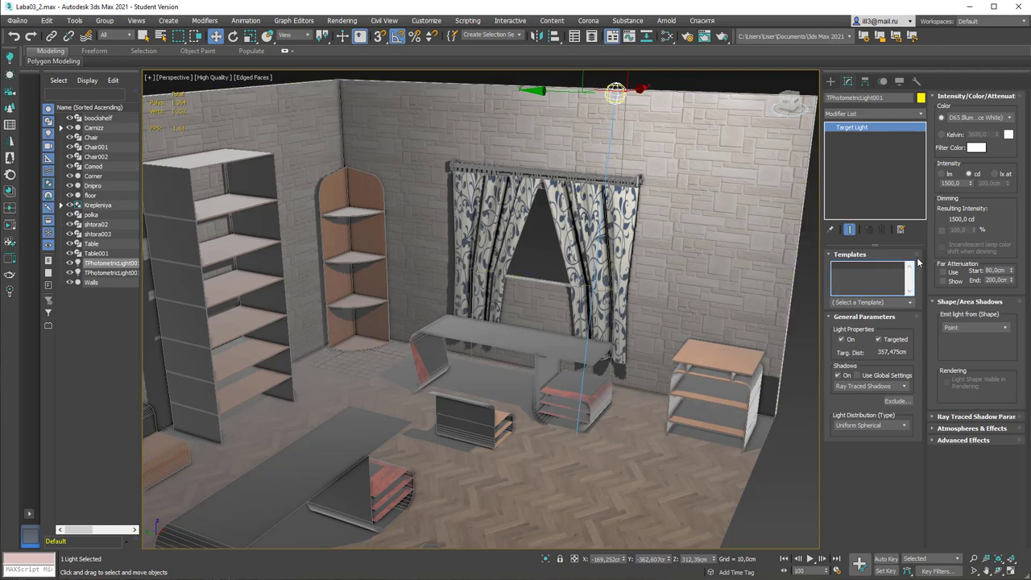
pyautogui.click(909, 303)
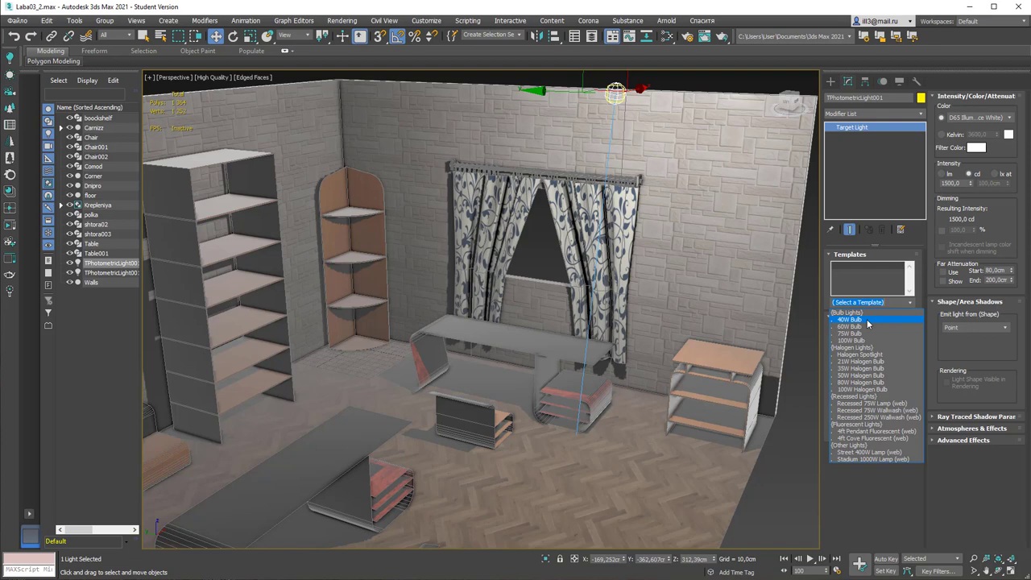
pyautogui.click(904, 302)
pyautogui.click(910, 301)
pyautogui.click(869, 319)
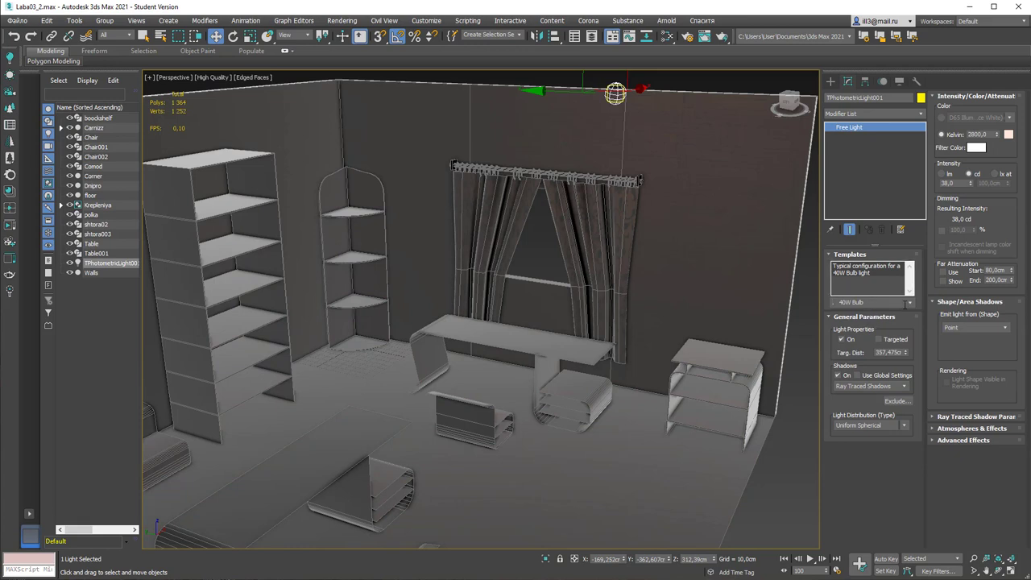
# Try the 60W Bulb template on the light, and set it to the 100W Bulb template.
pyautogui.click(909, 303)
pyautogui.click(886, 325)
pyautogui.click(908, 302)
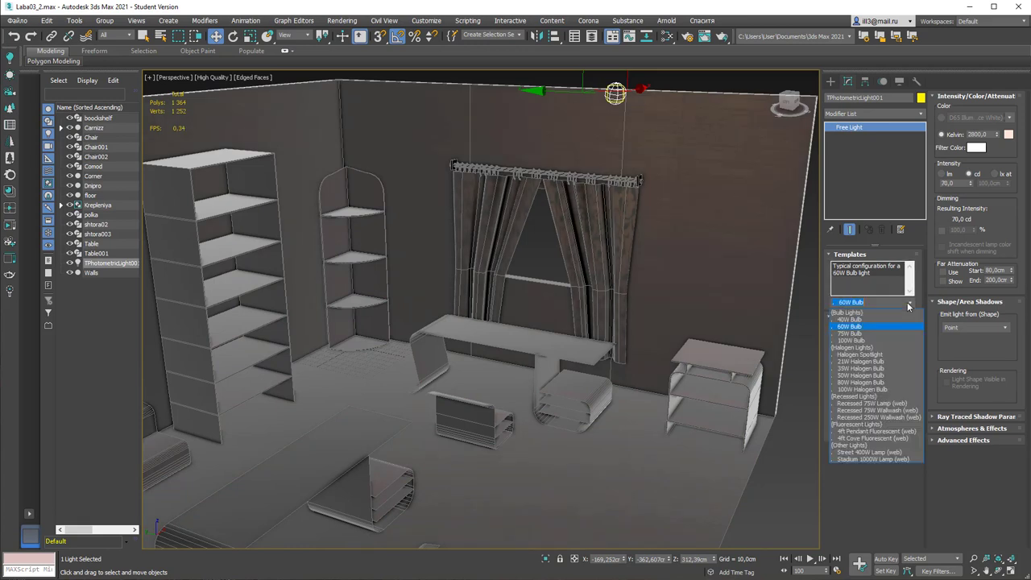
pyautogui.click(886, 340)
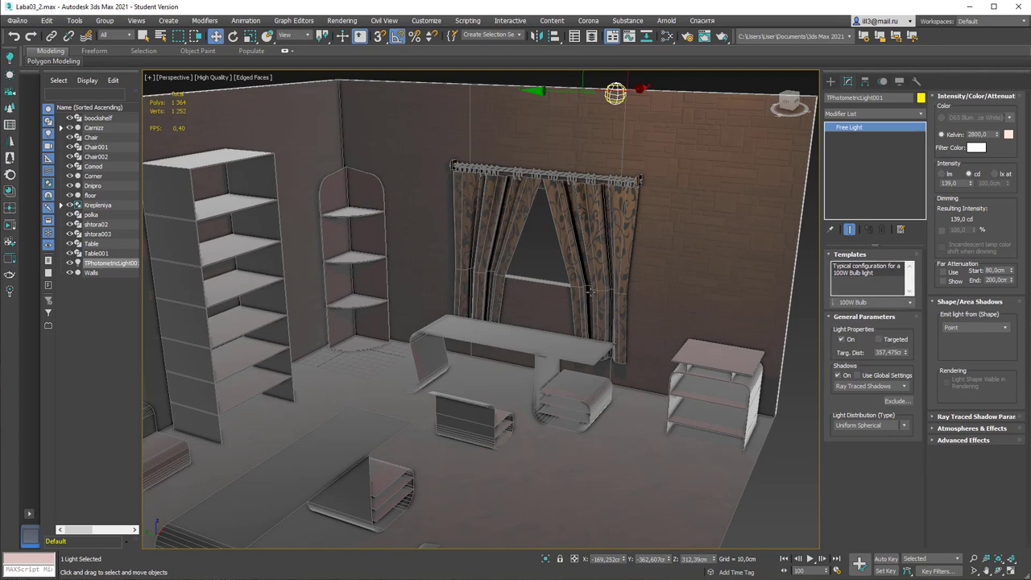
pyautogui.moveTo(560, 310); pyautogui.dragTo(590, 258, button='middle')
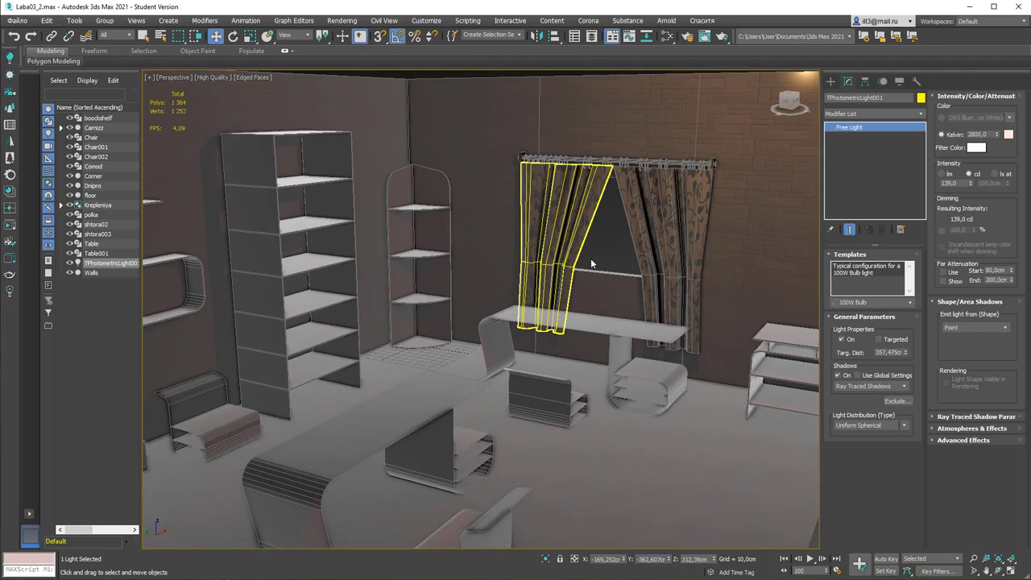
# Run a test render of the perspective view with the 100W Bulb light, and cancel it after checking the lighting.
pyautogui.click(687, 41)
pyautogui.click(855, 57)
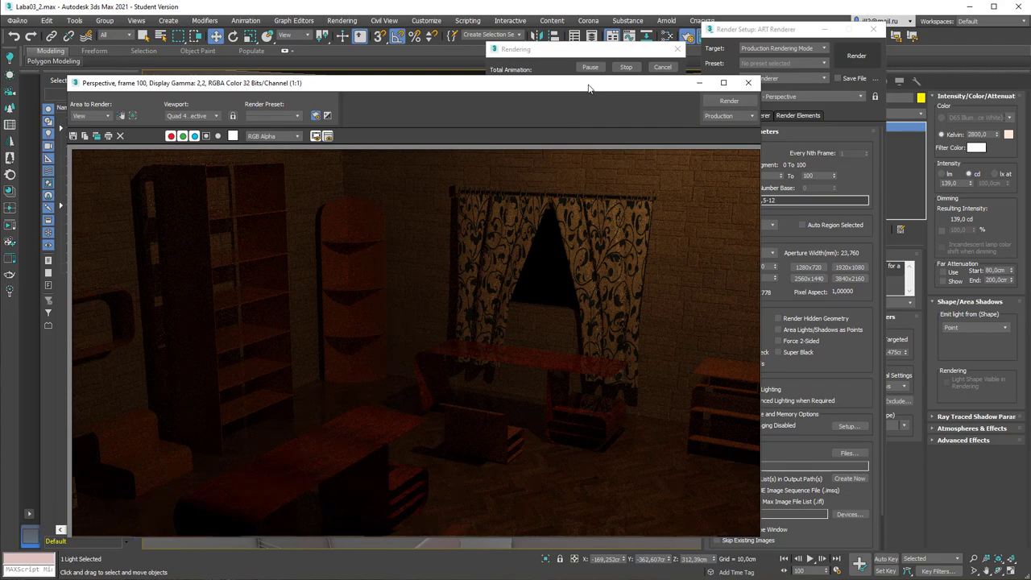
pyautogui.moveTo(588, 87); pyautogui.dragTo(590, 127)
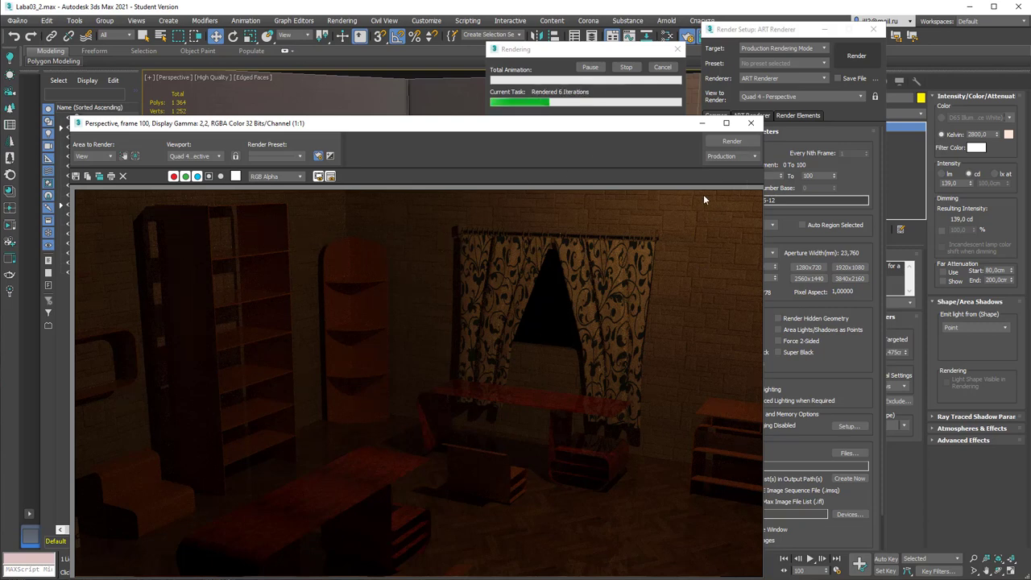
pyautogui.click(751, 123)
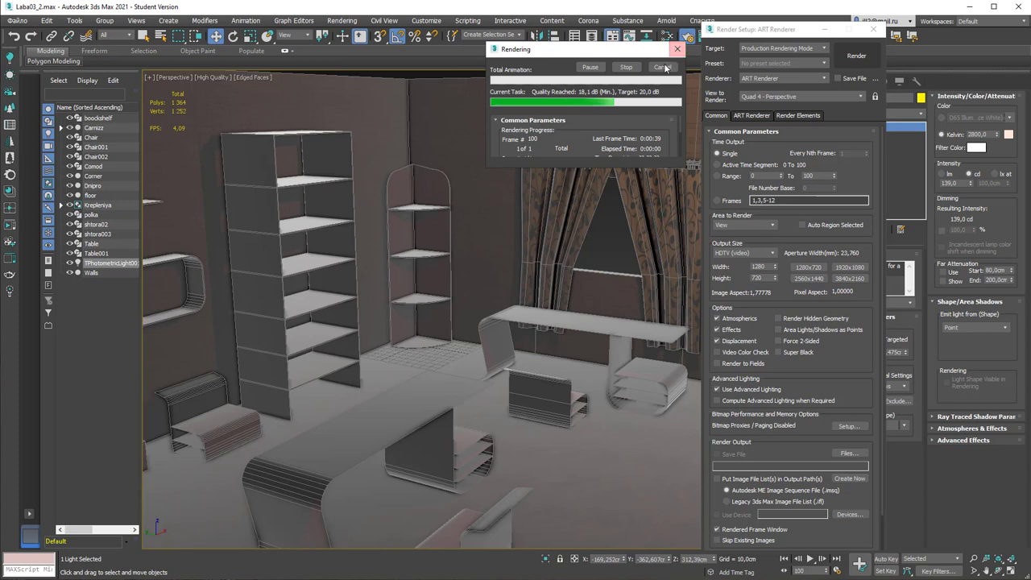
pyautogui.click(662, 67)
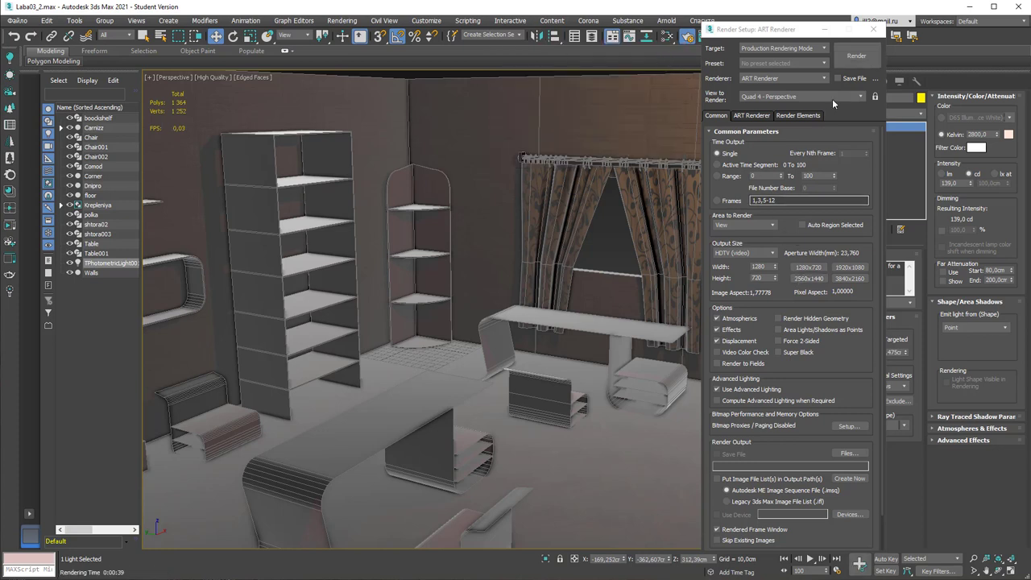
pyautogui.click(873, 29)
pyautogui.click(870, 274)
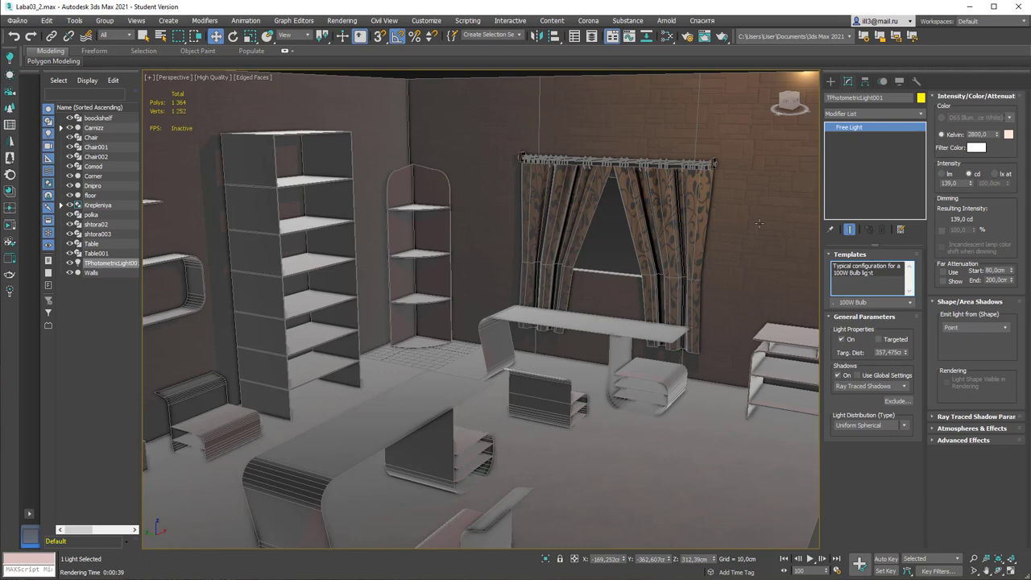
# Copy the photometric light along the Y axis and position the copy at about Y -133 cm.
pyautogui.scroll(-8, 759, 223)
pyautogui.keyDown('alt'); pyautogui.moveTo(746, 224); pyautogui.dragTo(727, 205, button='middle'); pyautogui.keyUp('alt')
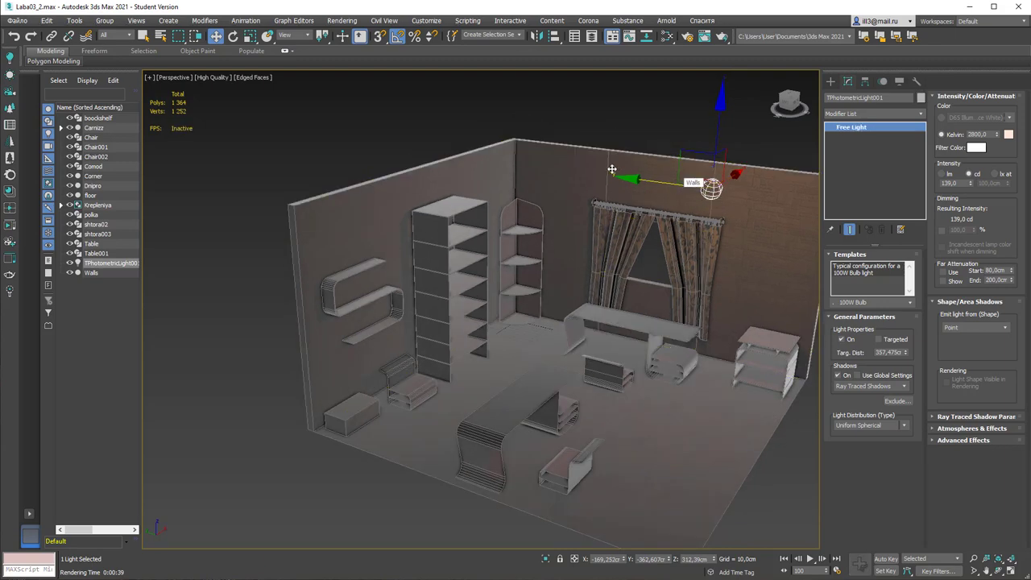
pyautogui.keyDown('shift'); pyautogui.moveTo(612, 169); pyautogui.dragTo(548, 170); pyautogui.keyUp('shift')
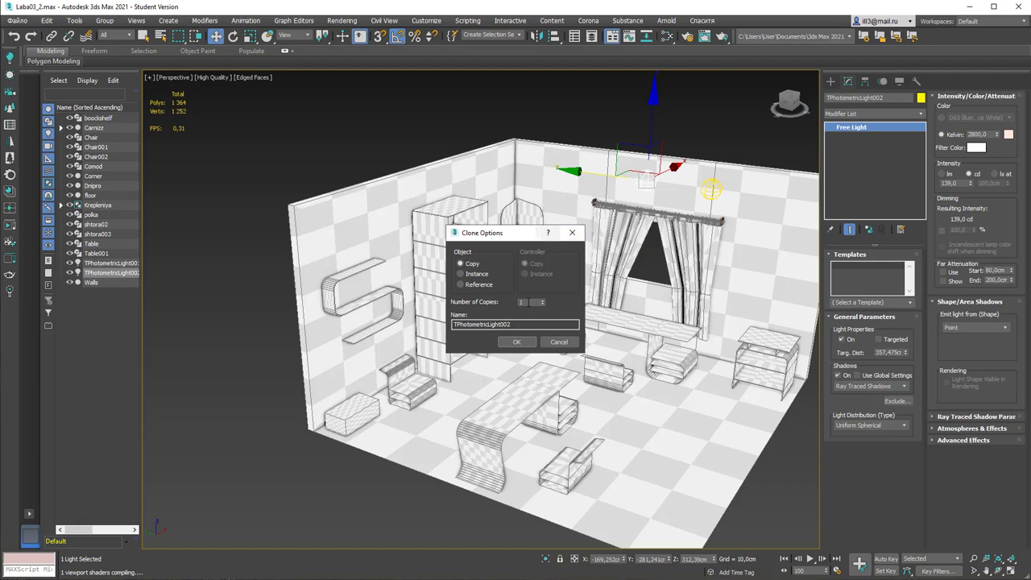
pyautogui.click(517, 342)
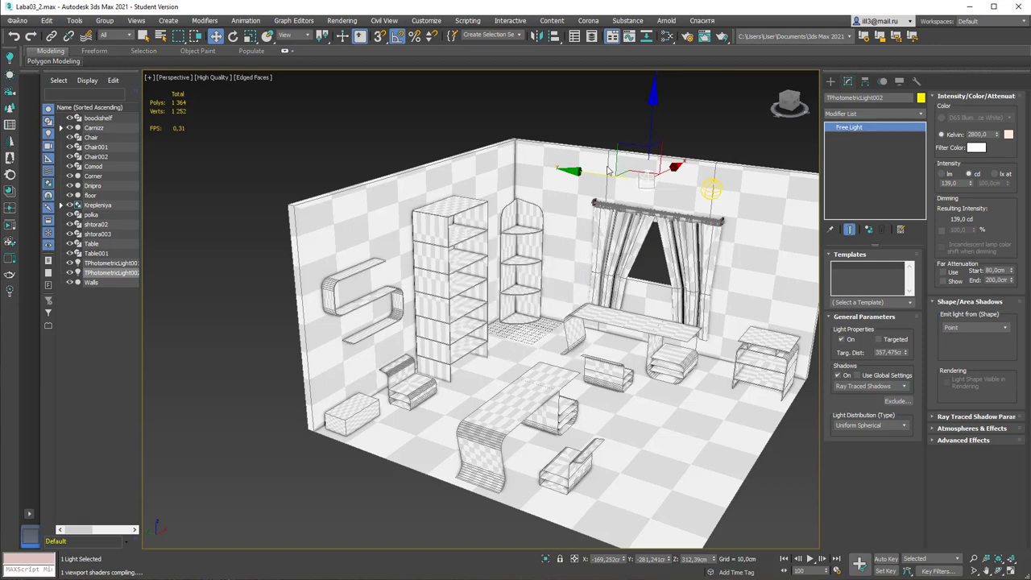
pyautogui.moveTo(604, 177); pyautogui.dragTo(528, 174)
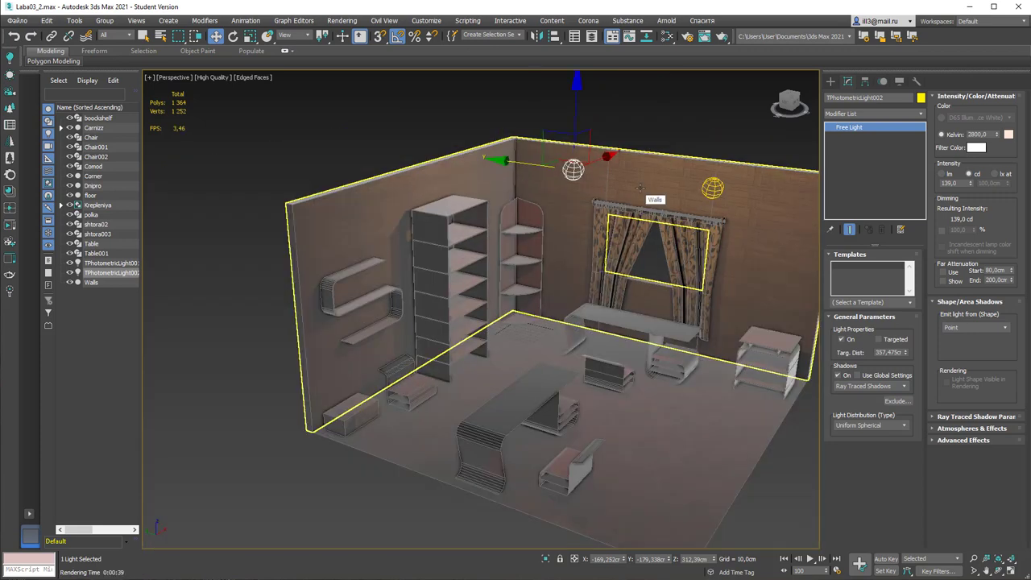
pyautogui.keyDown('alt'); pyautogui.moveTo(639, 188); pyautogui.dragTo(547, 210, button='middle'); pyautogui.keyUp('alt')
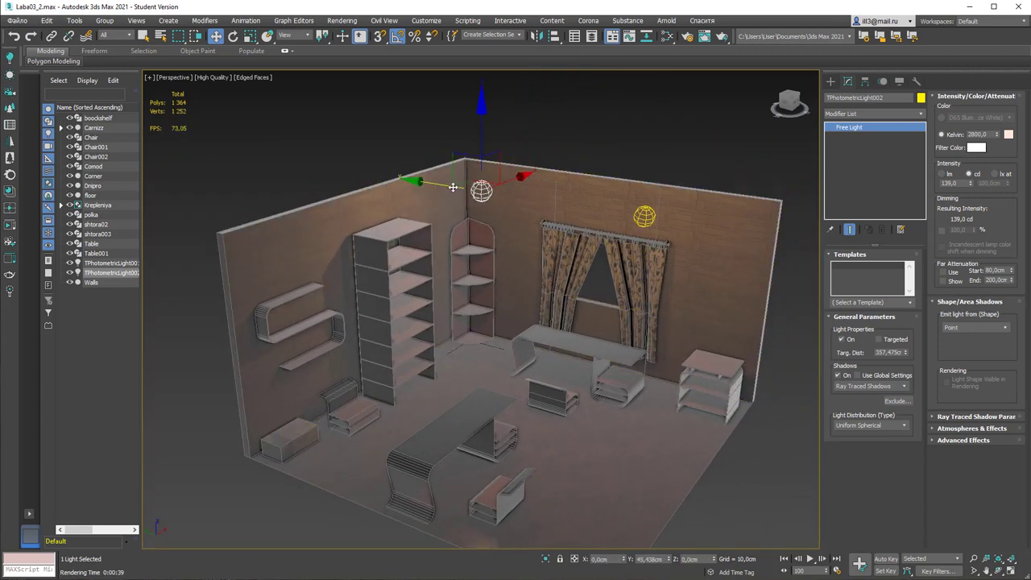
pyautogui.keyDown('alt'); pyautogui.moveTo(482, 194); pyautogui.dragTo(534, 184, button='middle'); pyautogui.keyUp('alt')
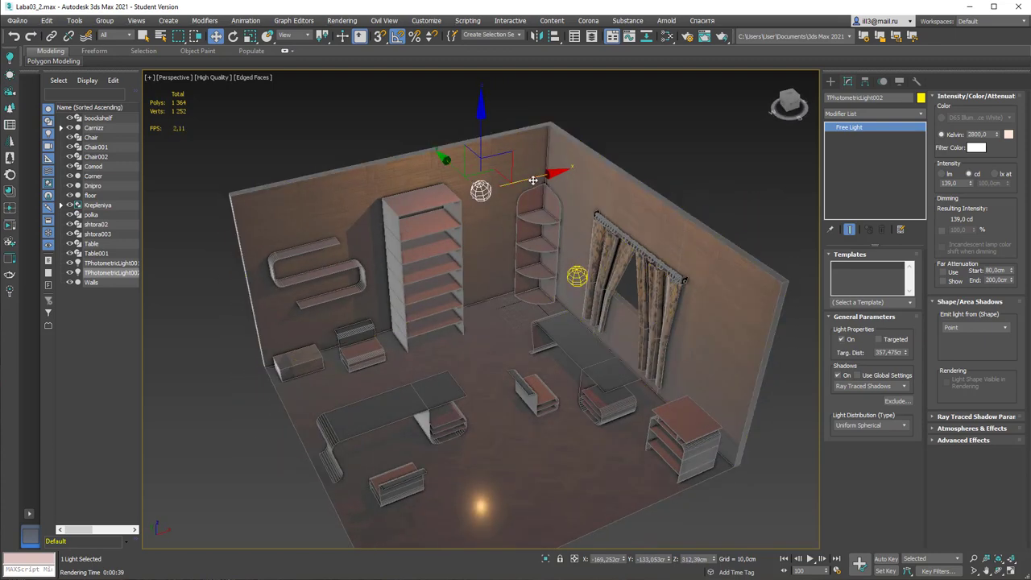
# Copy the second light along X to about -333 cm, and copy that new light along Y to about -429 cm.
pyautogui.keyDown('shift'); pyautogui.moveTo(434, 194); pyautogui.dragTo(314, 214); pyautogui.keyUp('shift')
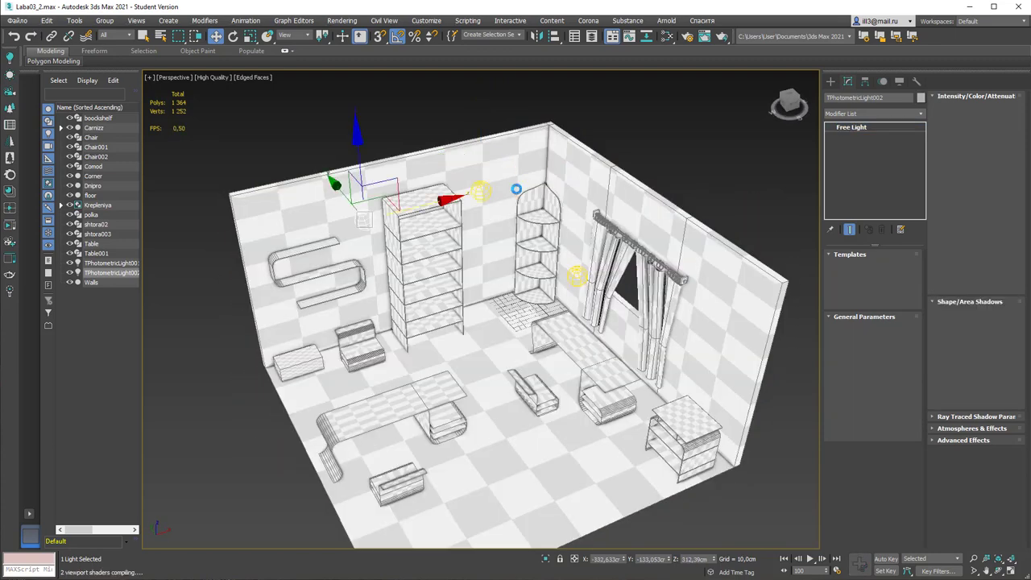
pyautogui.click(501, 341)
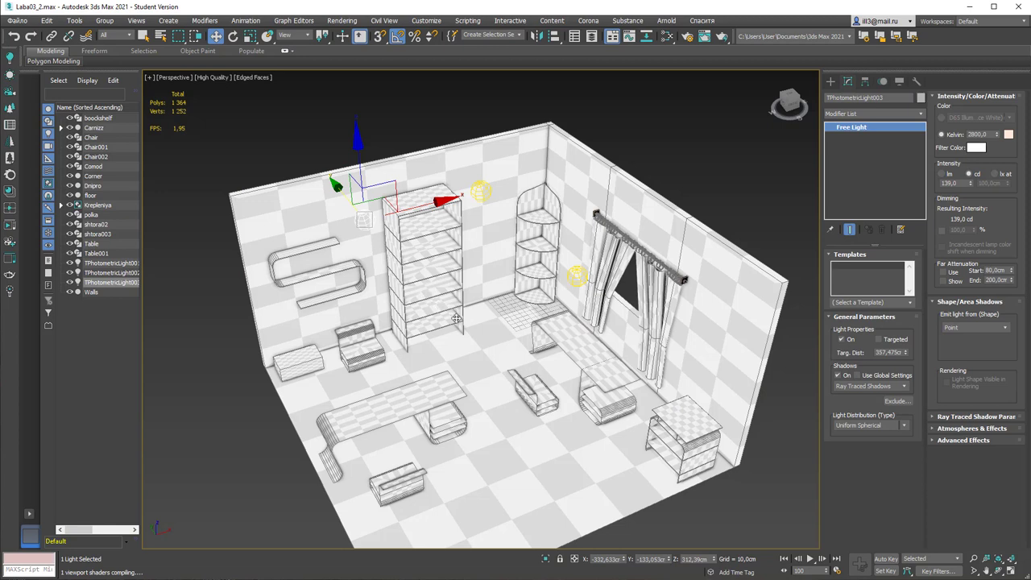
pyautogui.keyDown('shift'); pyautogui.moveTo(462, 330); pyautogui.dragTo(528, 350); pyautogui.keyUp('shift')
pyautogui.click(527, 350)
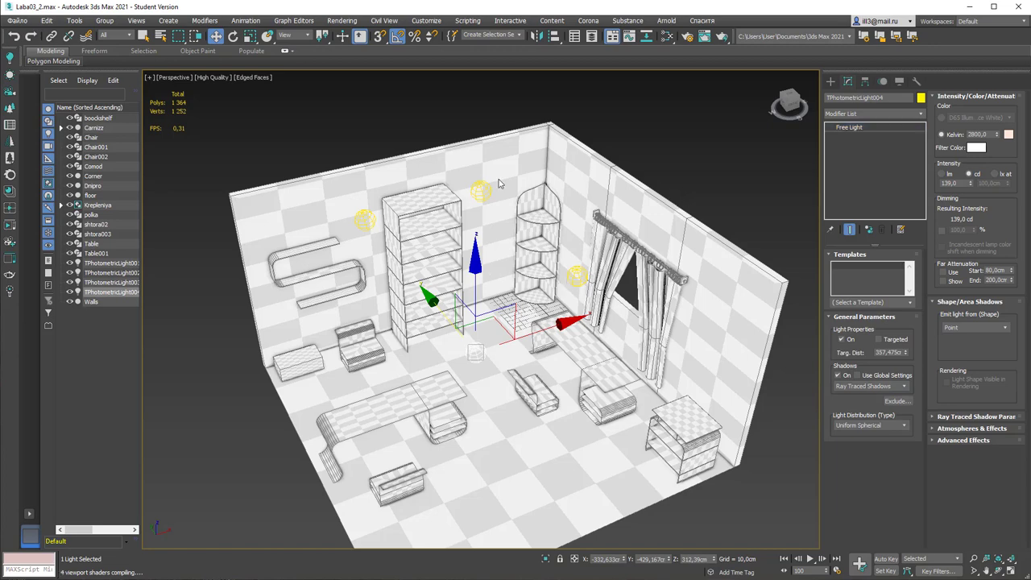
# Render the perspective view framed on the corner shelf, desk and curtained window with ART Renderer.
pyautogui.press('q')
pyautogui.keyDown('alt'); pyautogui.moveTo(532, 234); pyautogui.dragTo(453, 187, button='middle'); pyautogui.keyUp('alt')
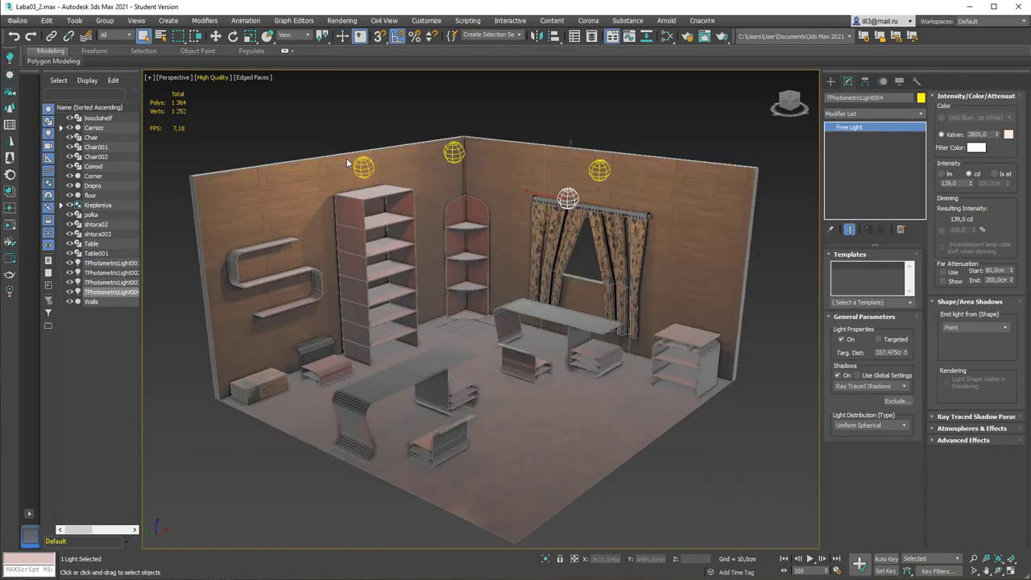
pyautogui.scroll(3, 561, 230)
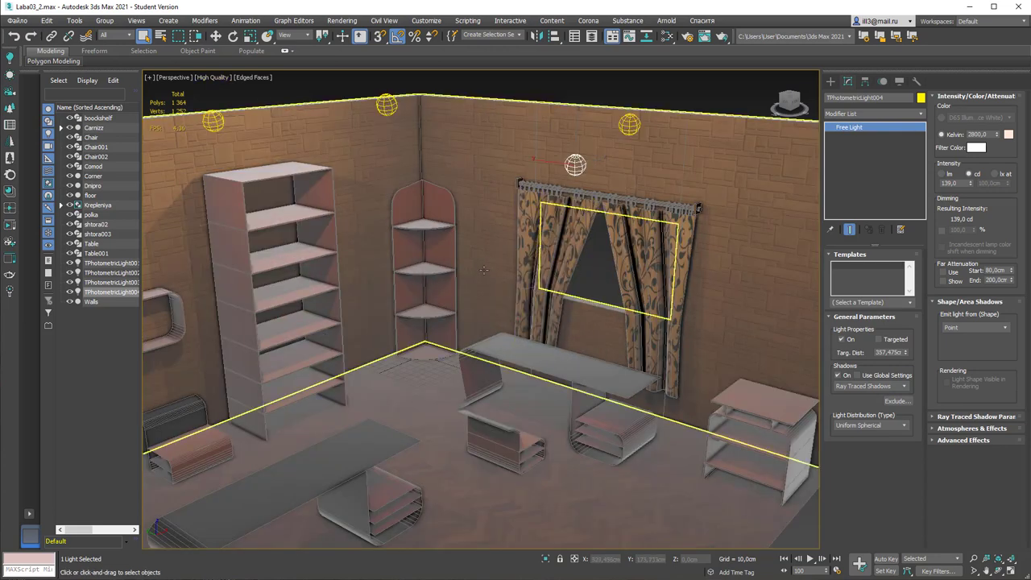
pyautogui.moveTo(514, 237); pyautogui.dragTo(501, 252, button='middle')
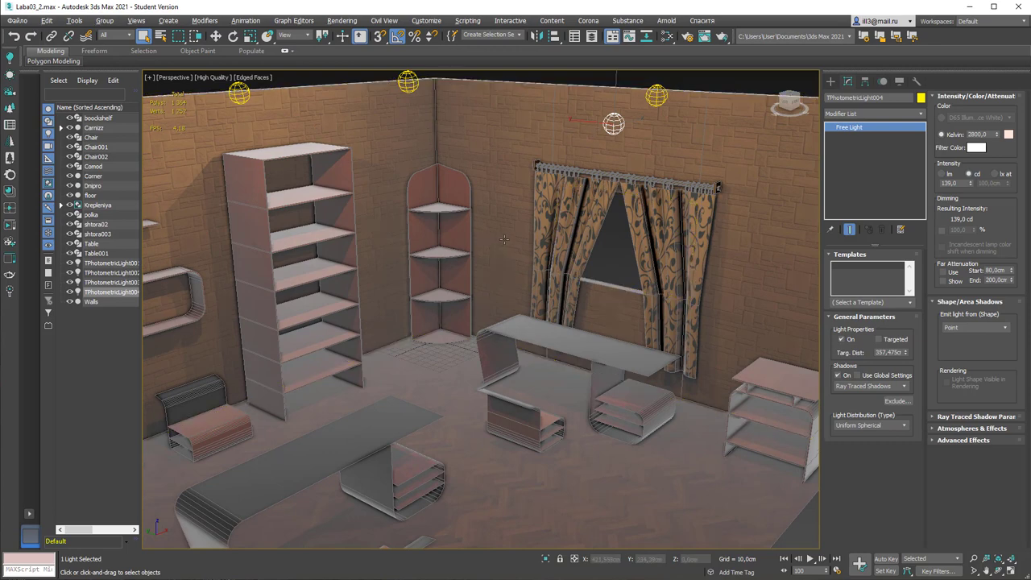
pyautogui.scroll(-2, 459, 230)
pyautogui.scroll(4, 500, 222)
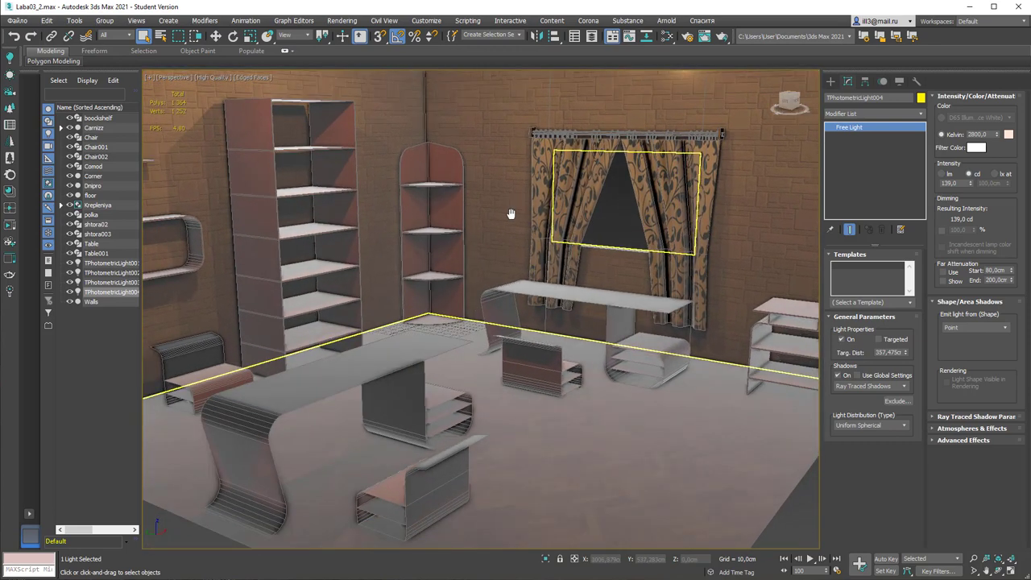
pyautogui.scroll(-1, 510, 214)
pyautogui.scroll(3, 520, 231)
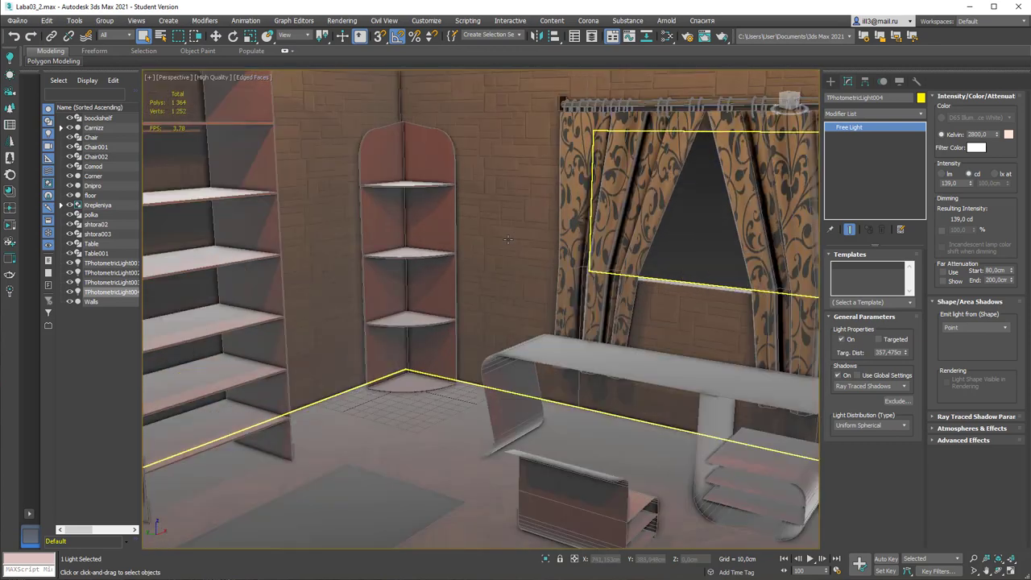
pyautogui.moveTo(509, 238); pyautogui.dragTo(505, 204, button='middle')
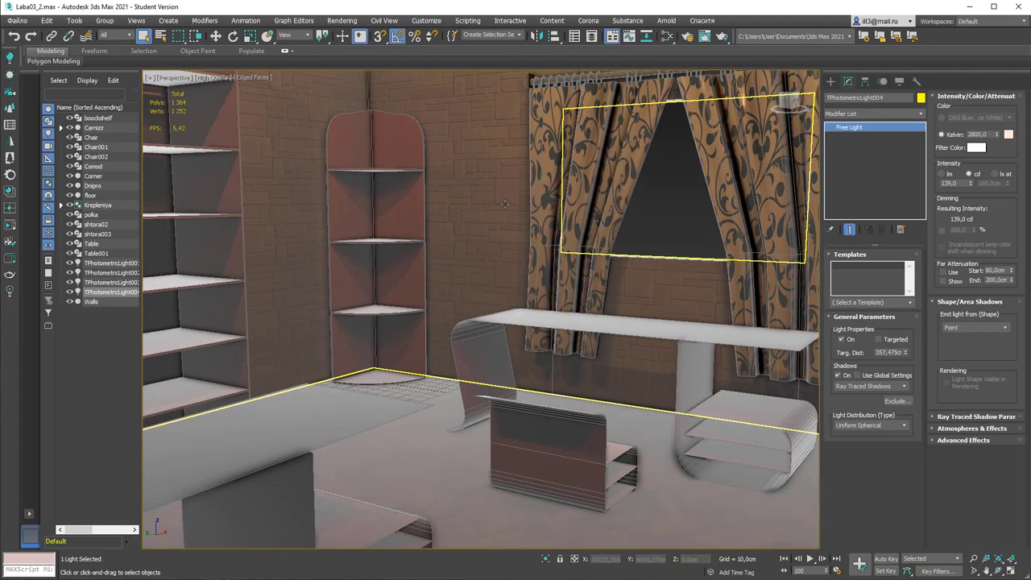
pyautogui.click(687, 36)
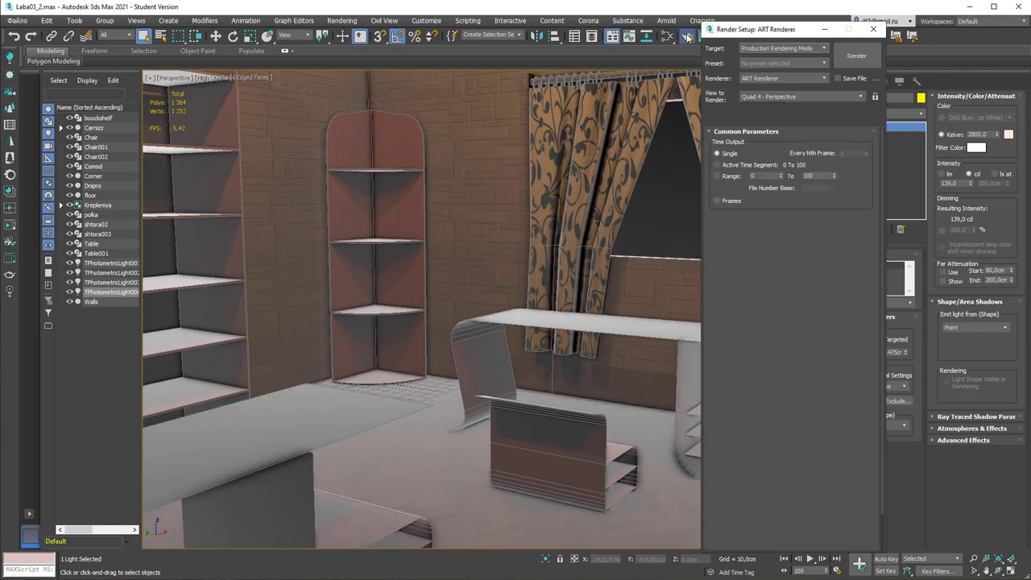
pyautogui.click(854, 56)
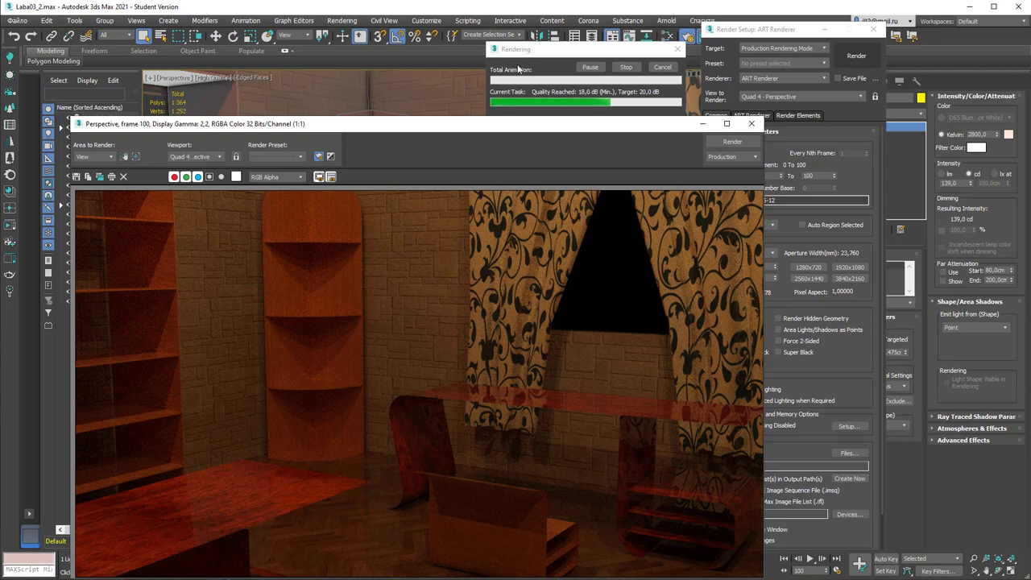
pyautogui.moveTo(450, 131); pyautogui.dragTo(452, 134)
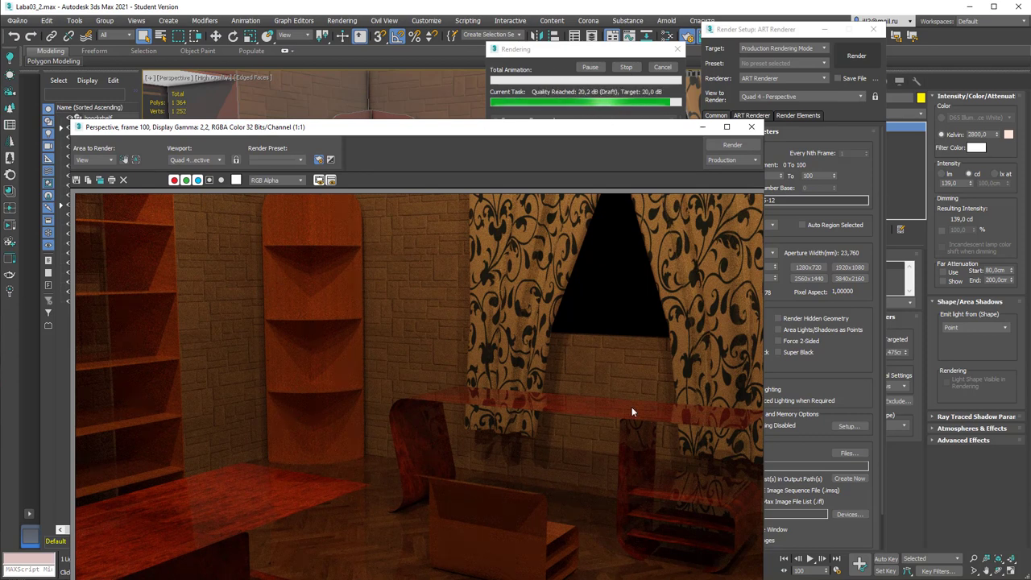
# Save the render to the Desktop as a JPEG named "лабораторна робоче місце 02 освітлення", and close the render windows.
pyautogui.click(77, 181)
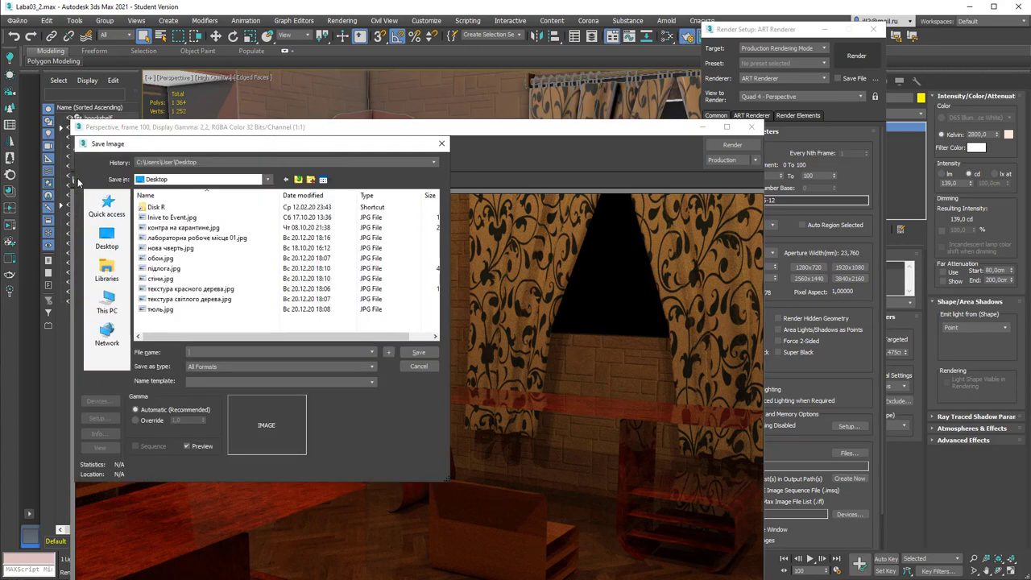
pyautogui.click(243, 238)
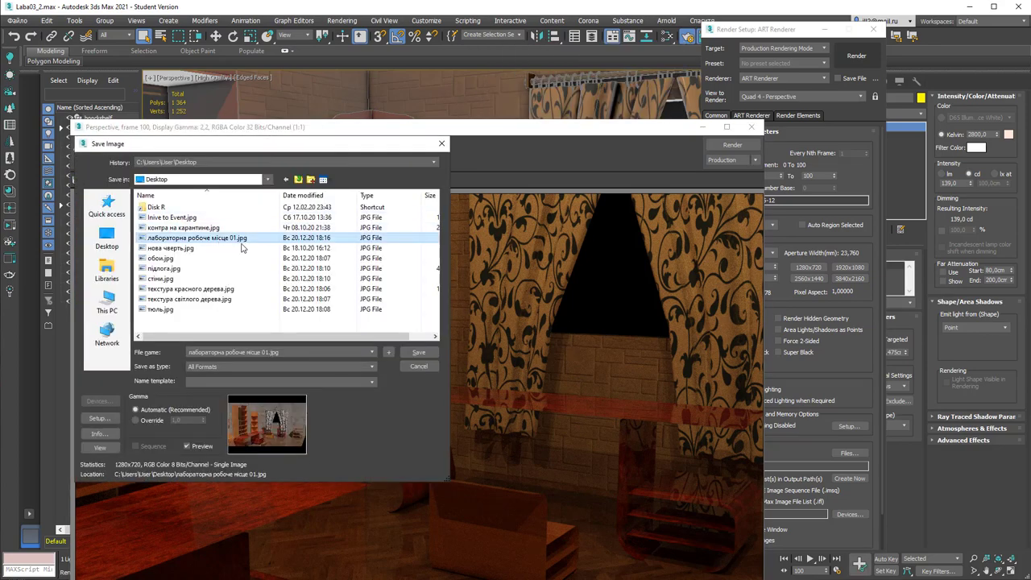
pyautogui.click(266, 352)
pyautogui.moveTo(262, 352); pyautogui.dragTo(291, 352)
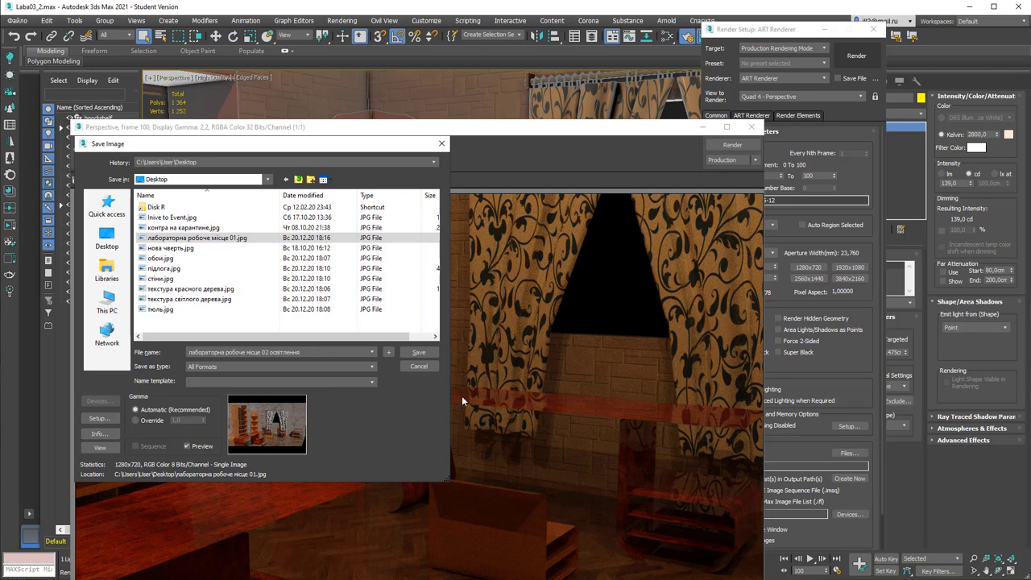
pyautogui.click(415, 354)
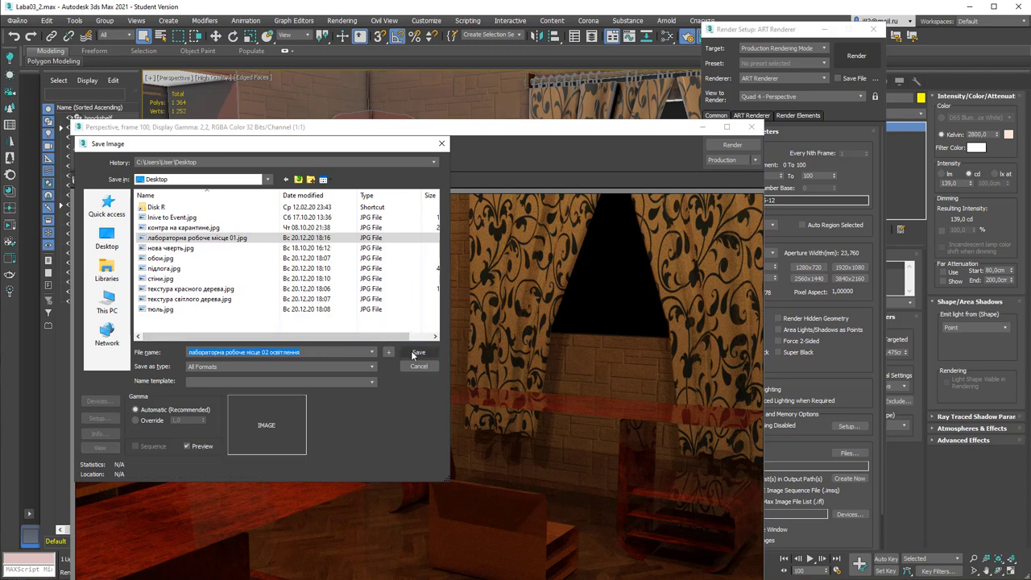
pyautogui.click(373, 366)
pyautogui.click(315, 414)
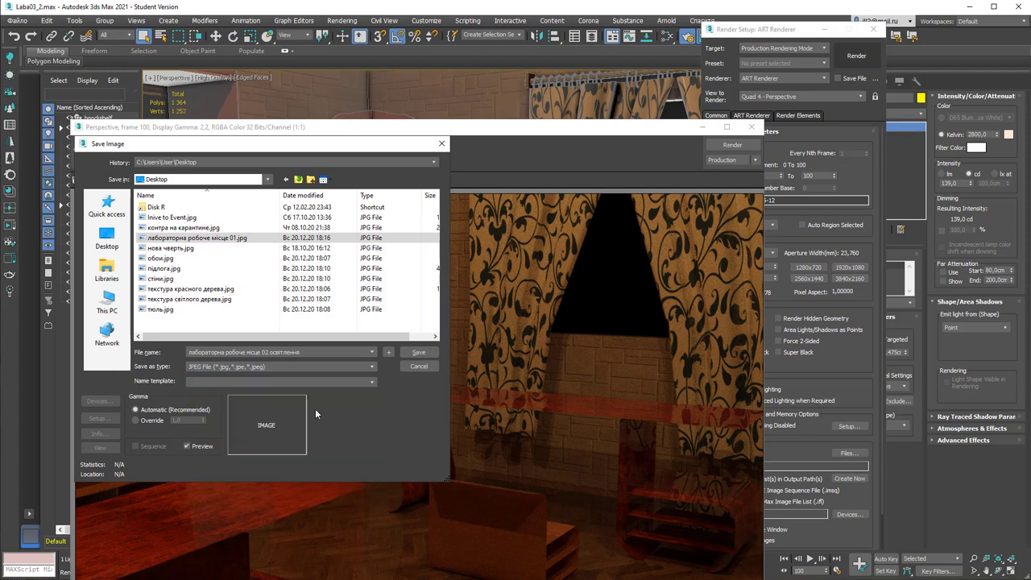
pyautogui.click(419, 352)
pyautogui.click(235, 372)
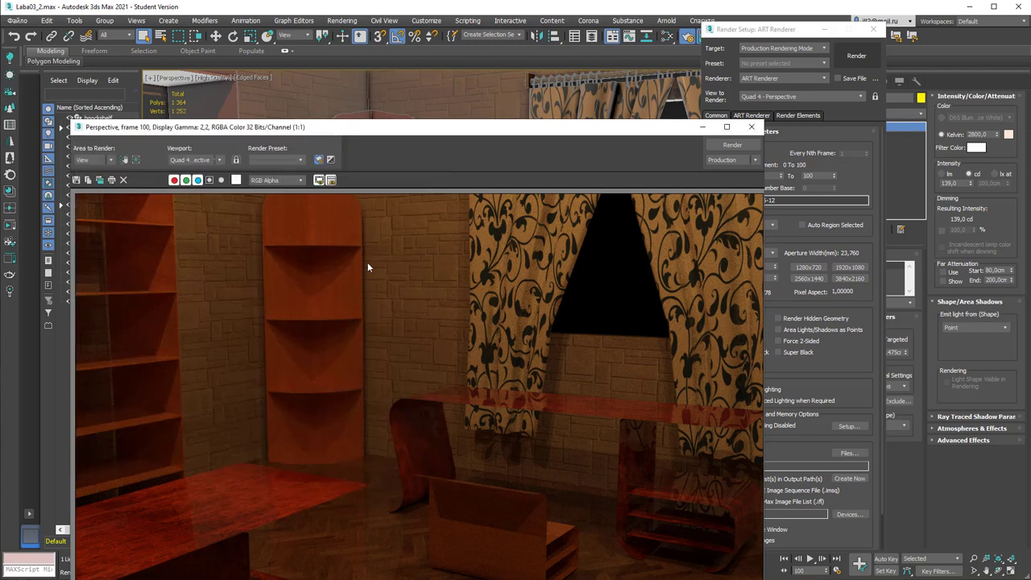
pyautogui.click(751, 127)
pyautogui.click(874, 29)
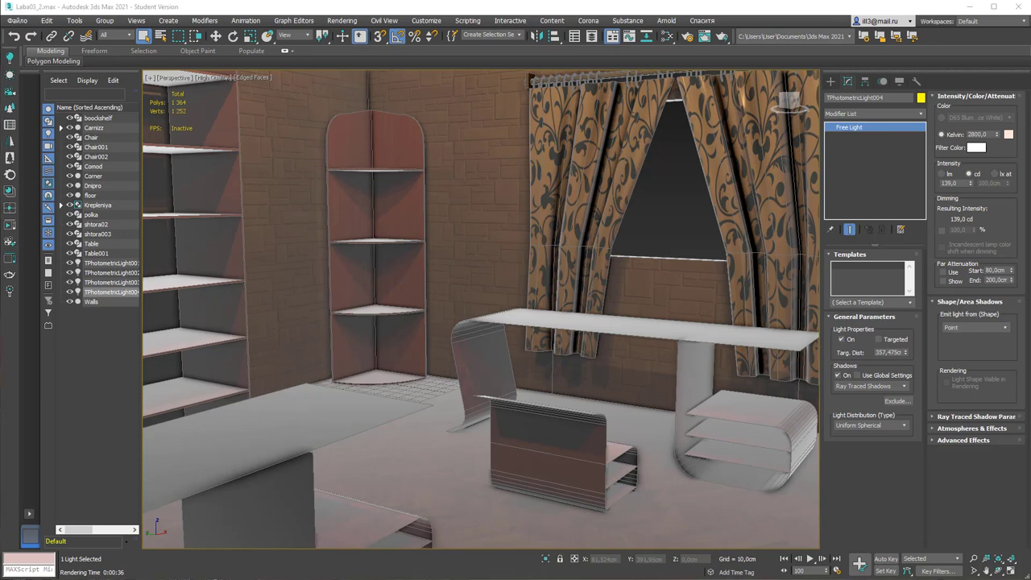
# Switch to YouTube Studio in the browser and open the playlists of the department's own channel.
pyautogui.hotkey('alt', 'Tab')
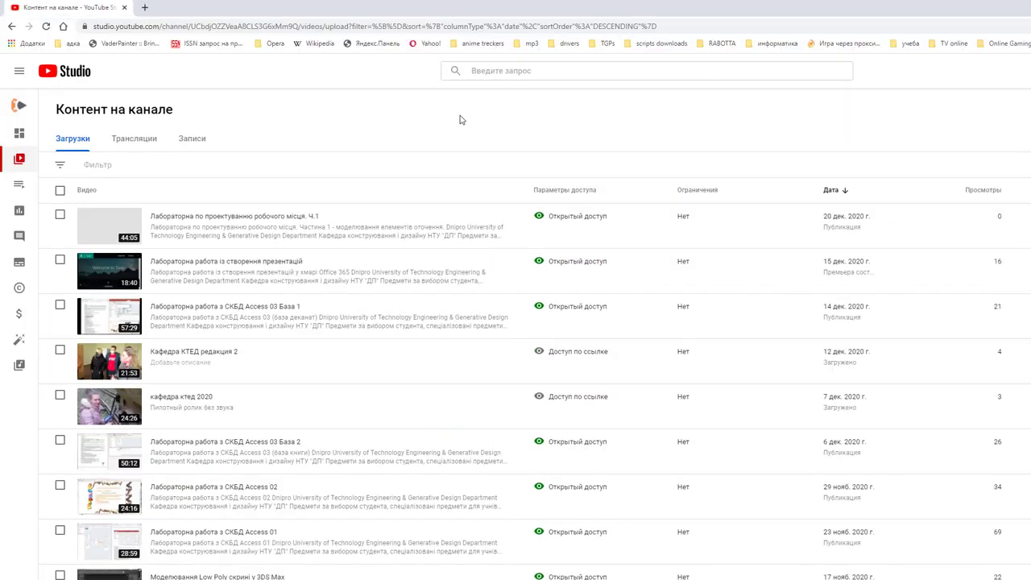
pyautogui.press('super+Down')
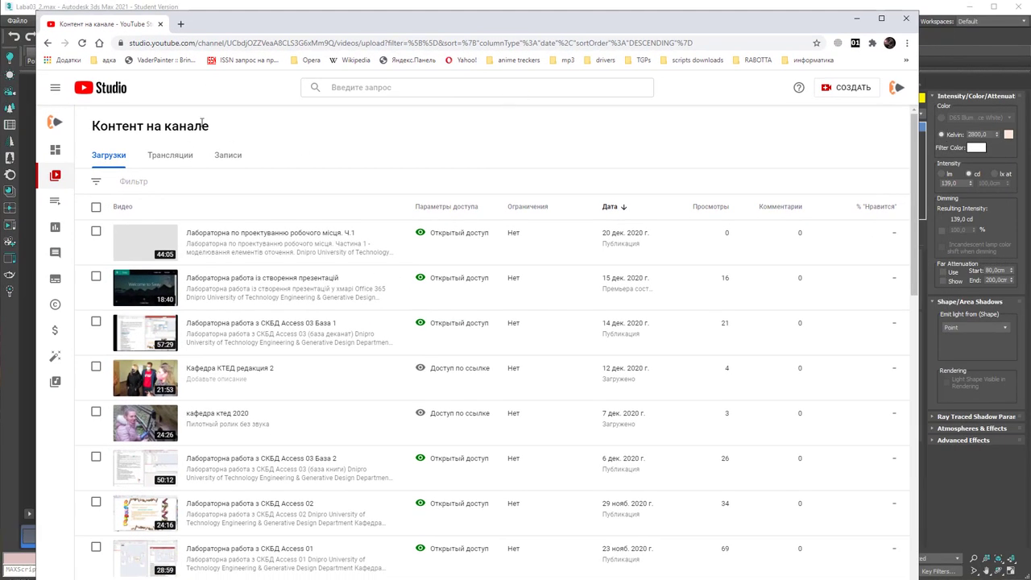
pyautogui.click(896, 88)
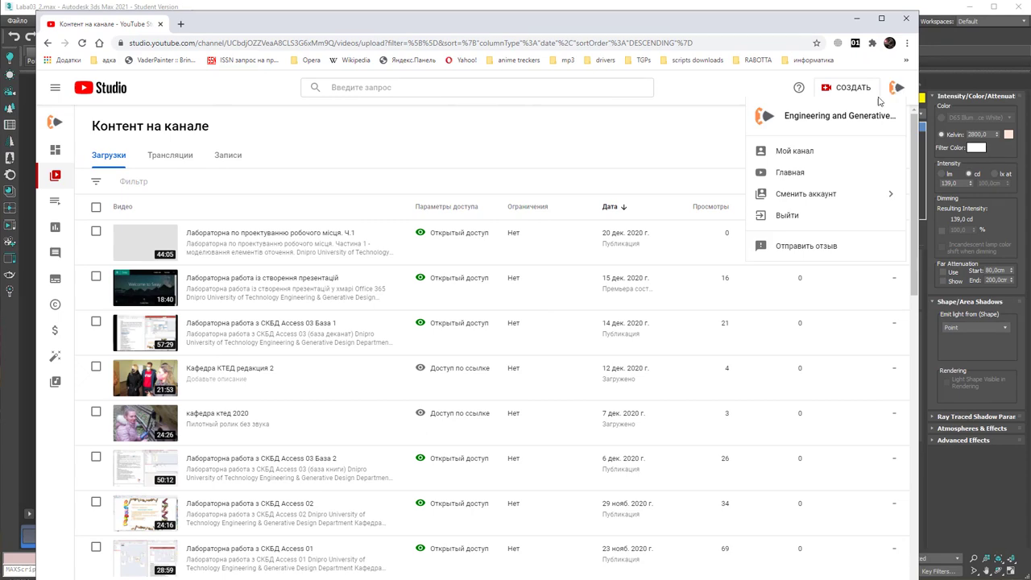
pyautogui.click(798, 151)
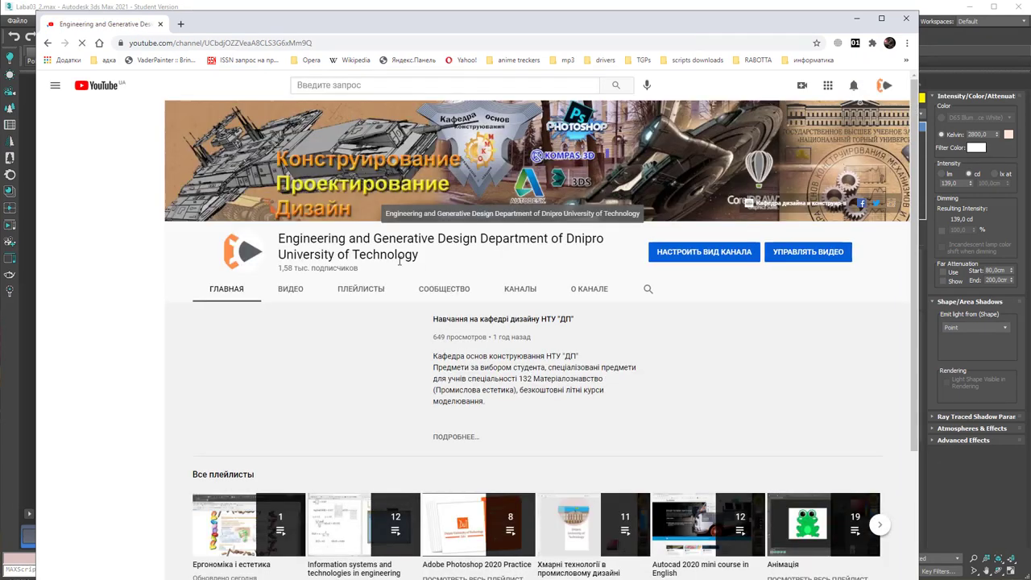
pyautogui.click(351, 290)
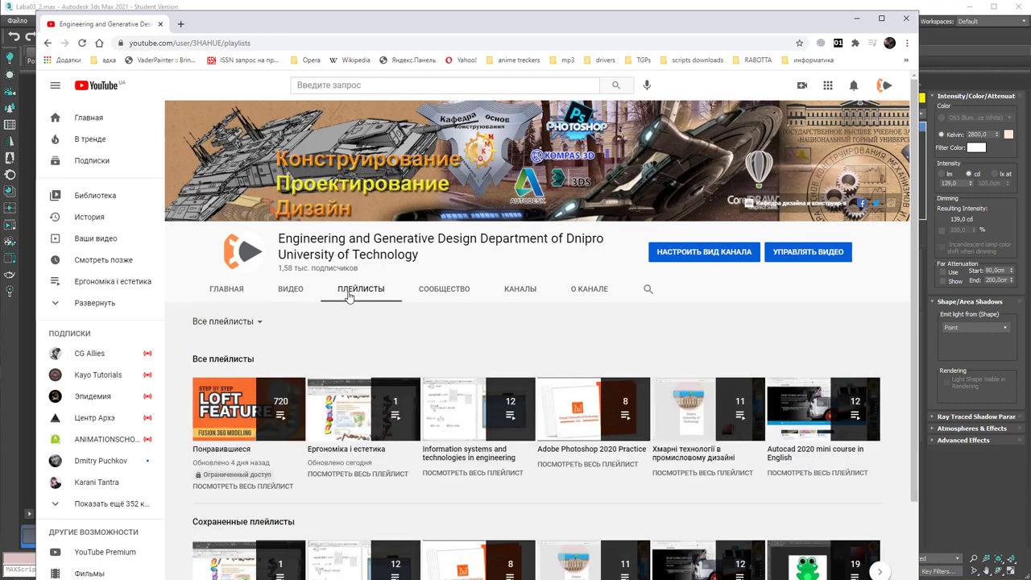
# Show the channel's full list of playlists and open the "3Ds Max 2018/2020 Лекции" playlist.
pyautogui.click(225, 362)
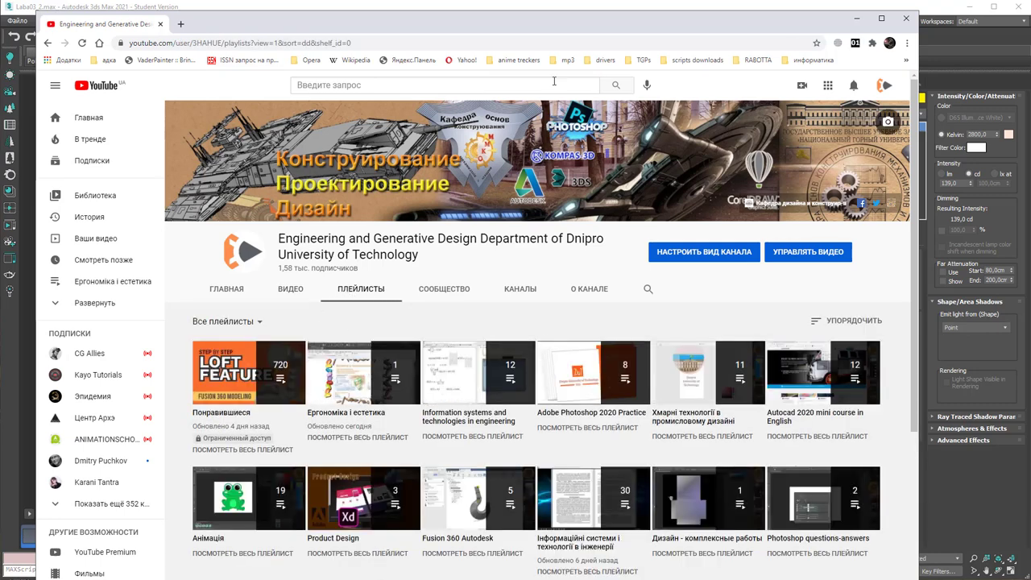
pyautogui.moveTo(568, 29); pyautogui.dragTo(568, 21)
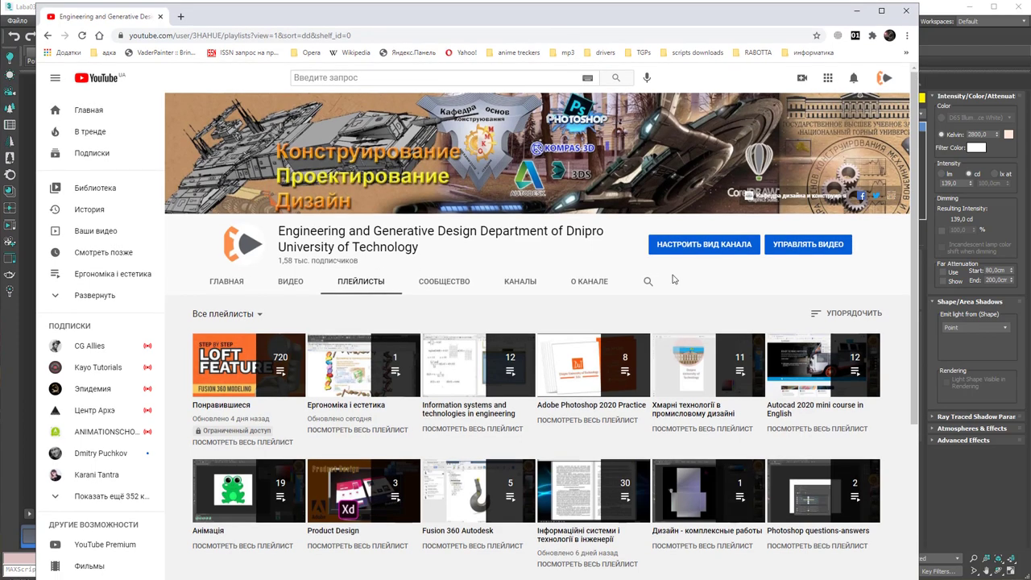
pyautogui.scroll(-2, 674, 279)
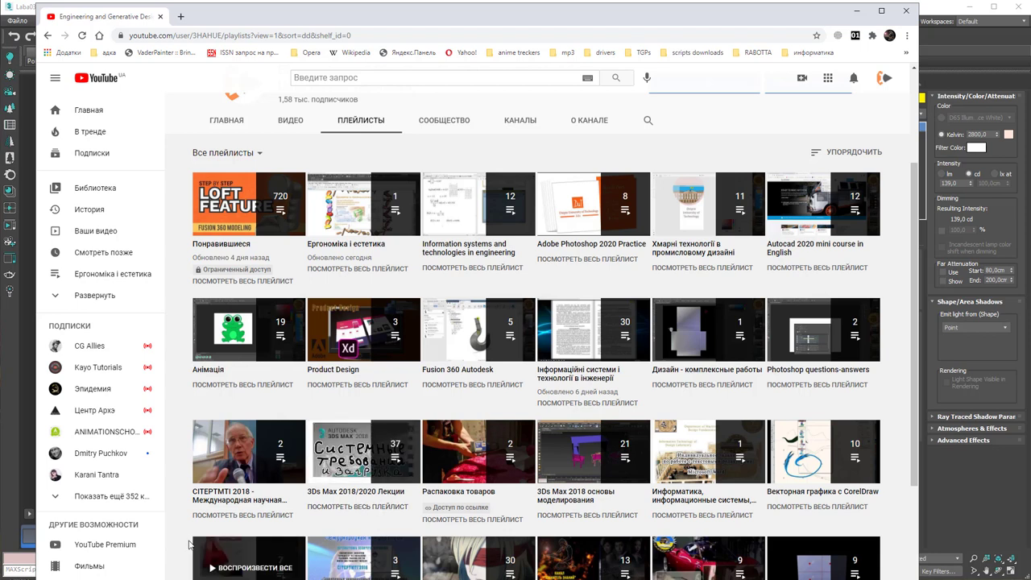
pyautogui.click(379, 509)
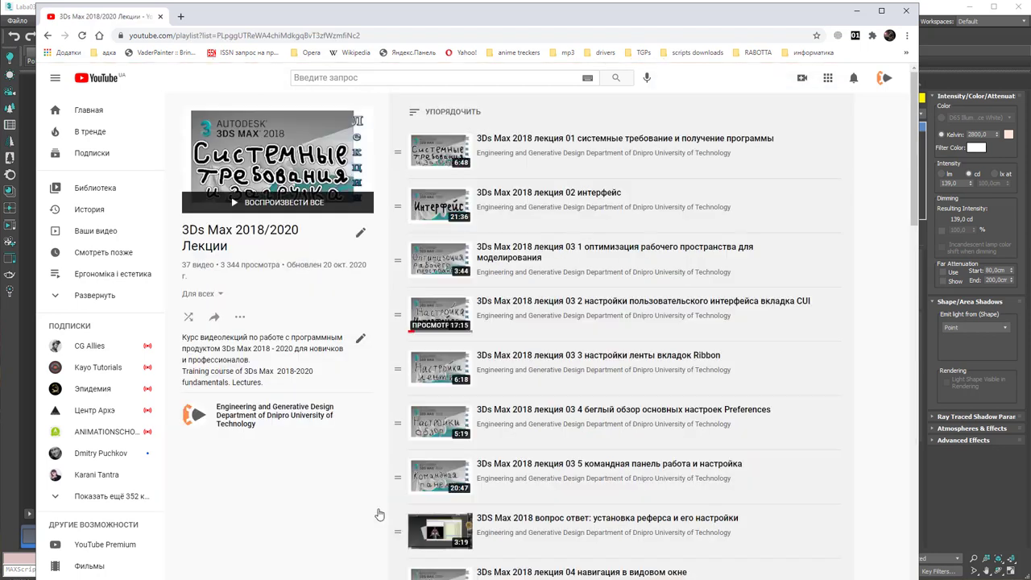
# Look through the playlist's videos down to the rendering labs at its end, and switch back to 3ds Max by minimizing the browser.
pyautogui.scroll(-8, 651, 262)
pyautogui.scroll(-3, 651, 262)
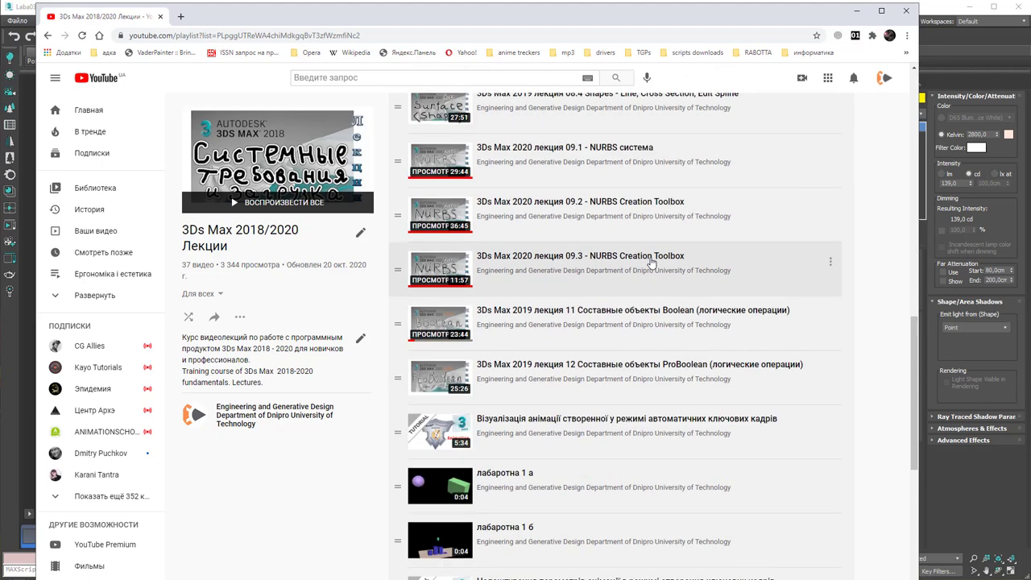
pyautogui.scroll(-3, 651, 261)
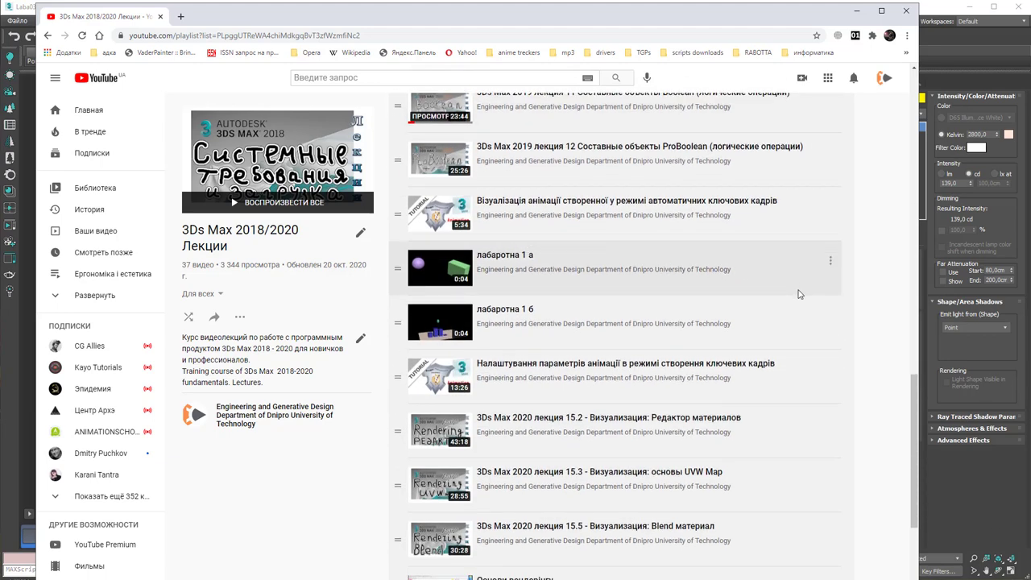
pyautogui.scroll(-2, 798, 294)
pyautogui.scroll(-3, 799, 294)
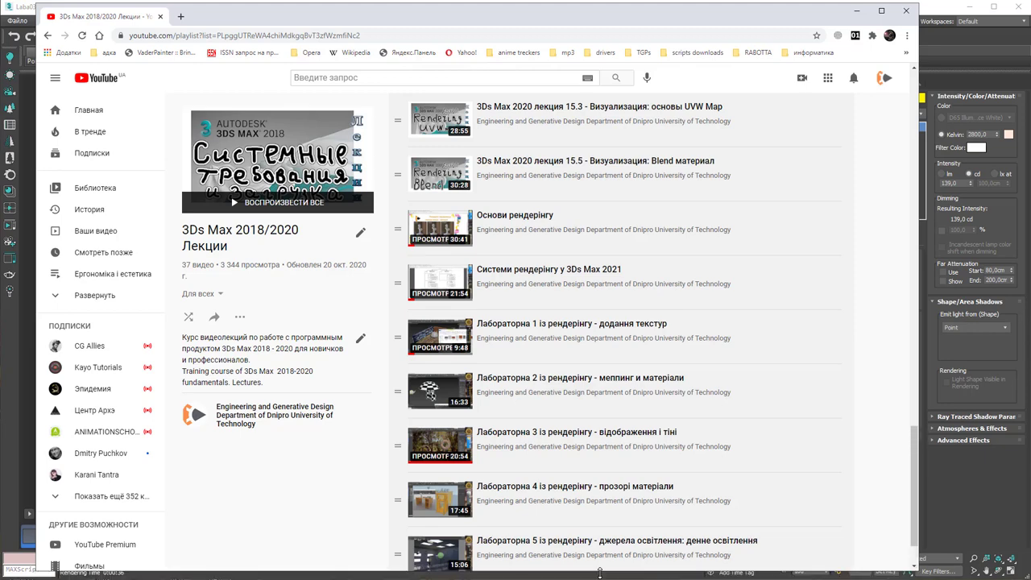
pyautogui.scroll(-1, 604, 461)
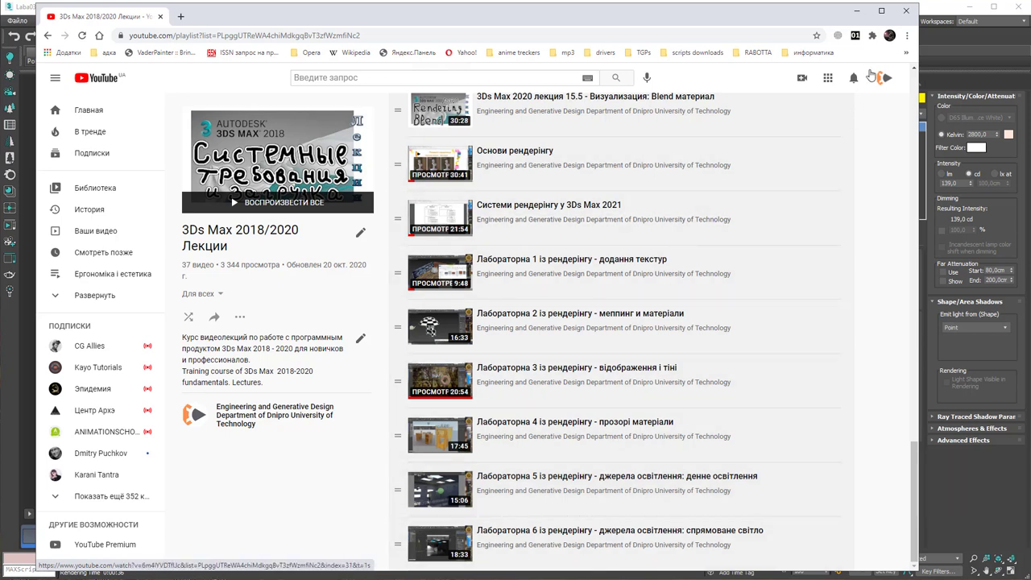
pyautogui.click(859, 13)
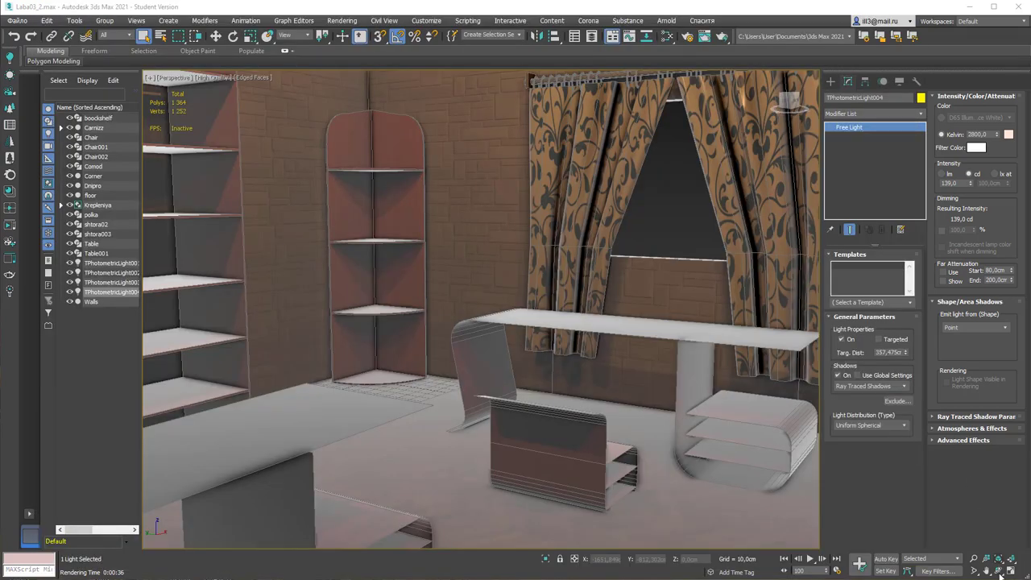